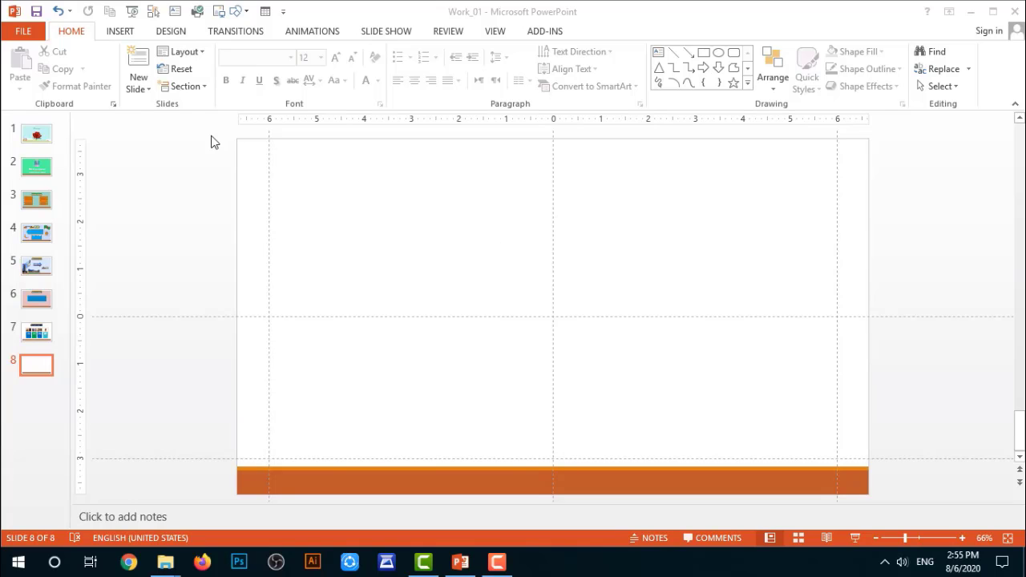
Insert a Clustered Column chart with its default sample data onto empty slide 8.
left_click(120, 36)
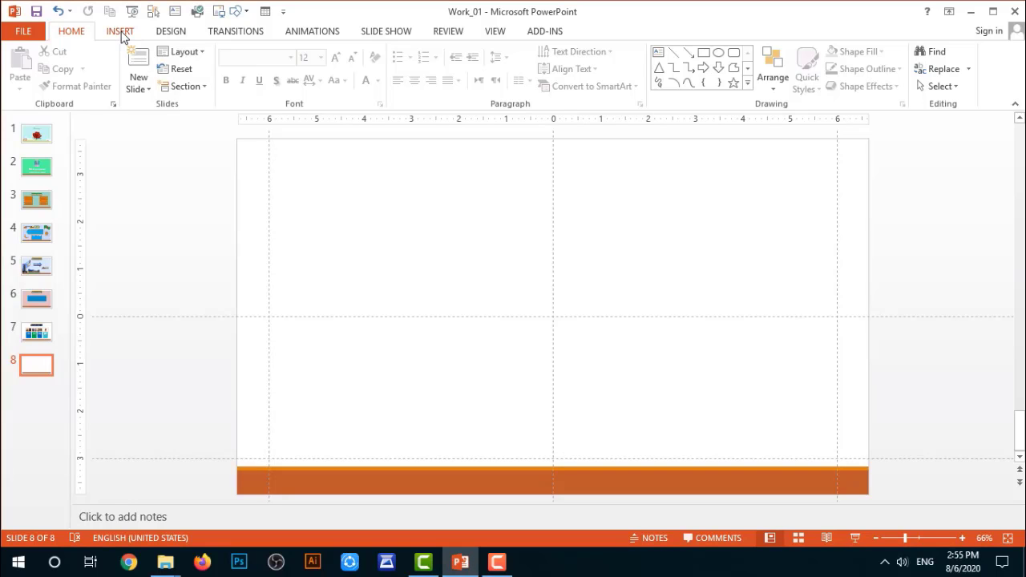
left_click(120, 32)
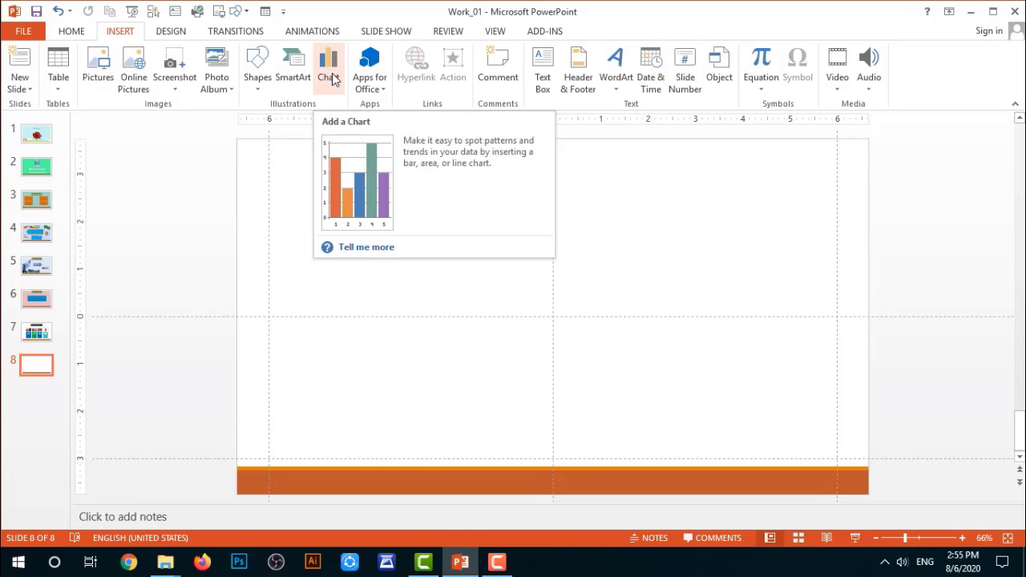
left_click(334, 77)
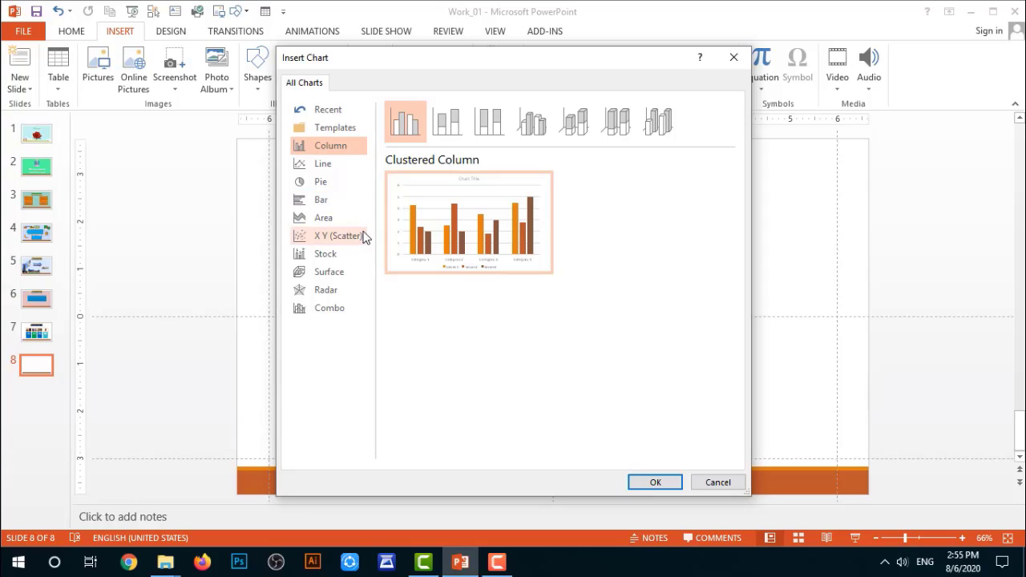
mouse_move(503, 257)
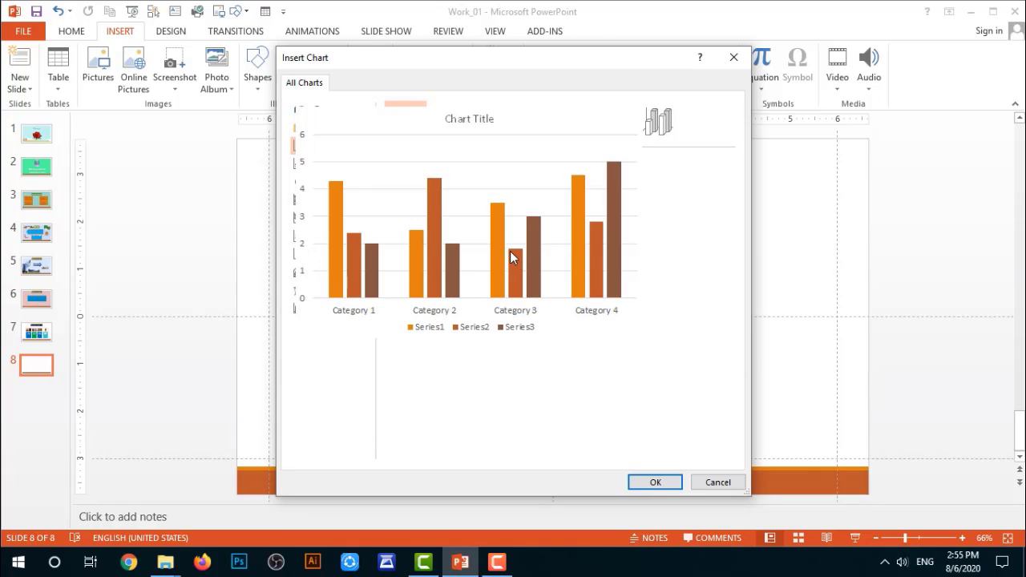
left_click(656, 483)
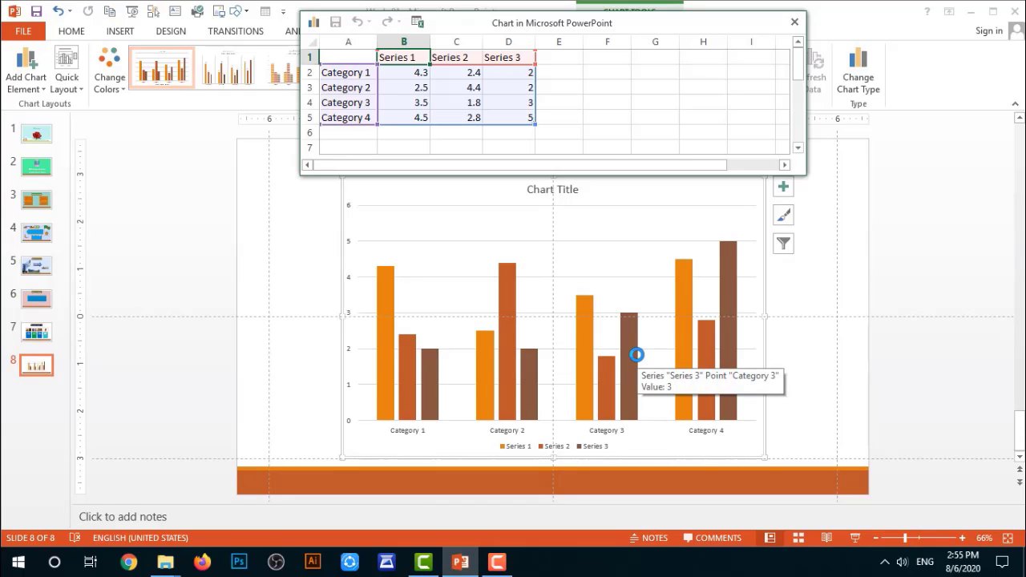
In the chart data sheet, rename Series 1–3 to 2015, 2016 and 2017 and start renaming Category 1.
left_click_drag(649, 23, 693, 49)
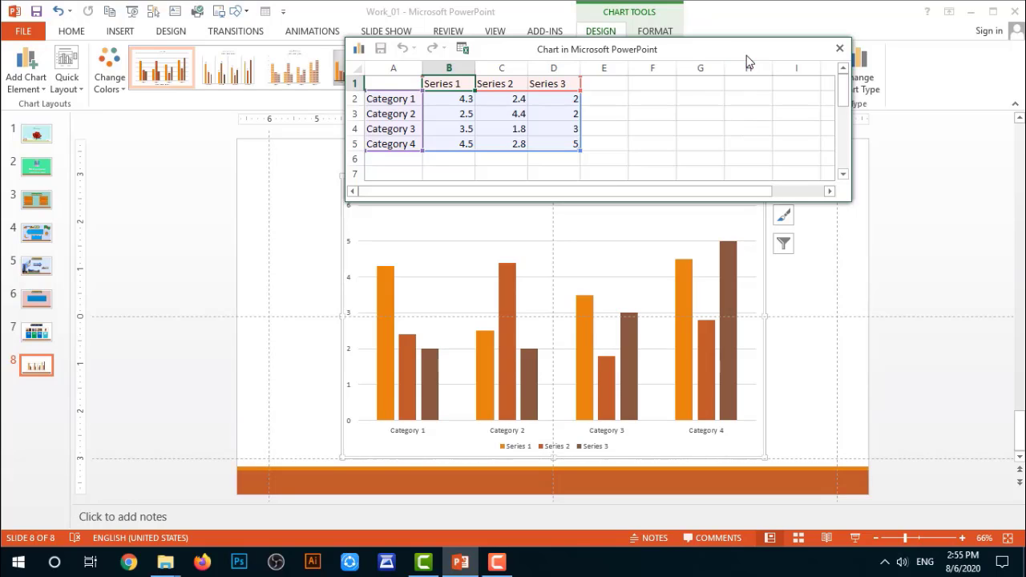
left_click_drag(747, 52, 743, 44)
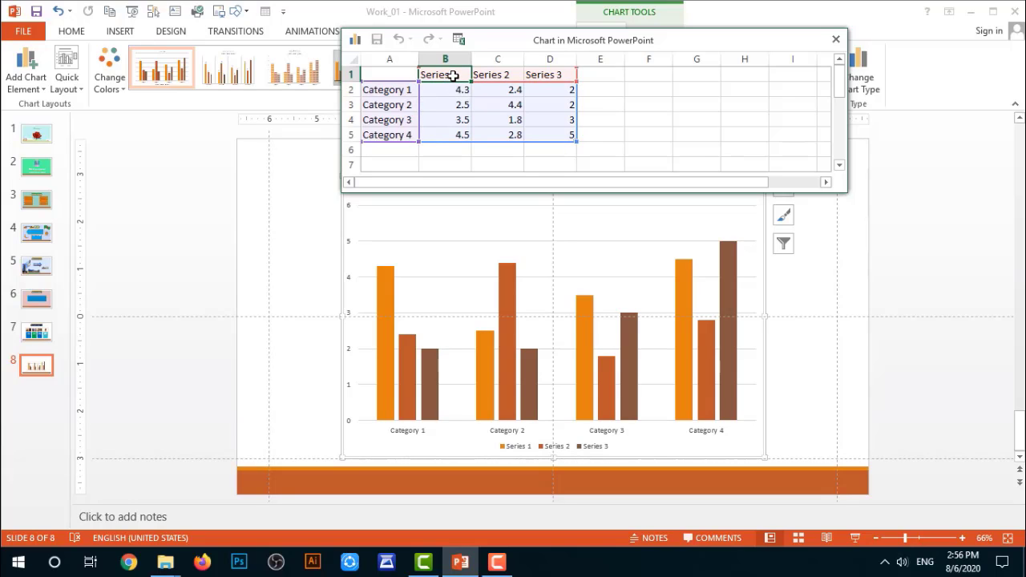
type("201")
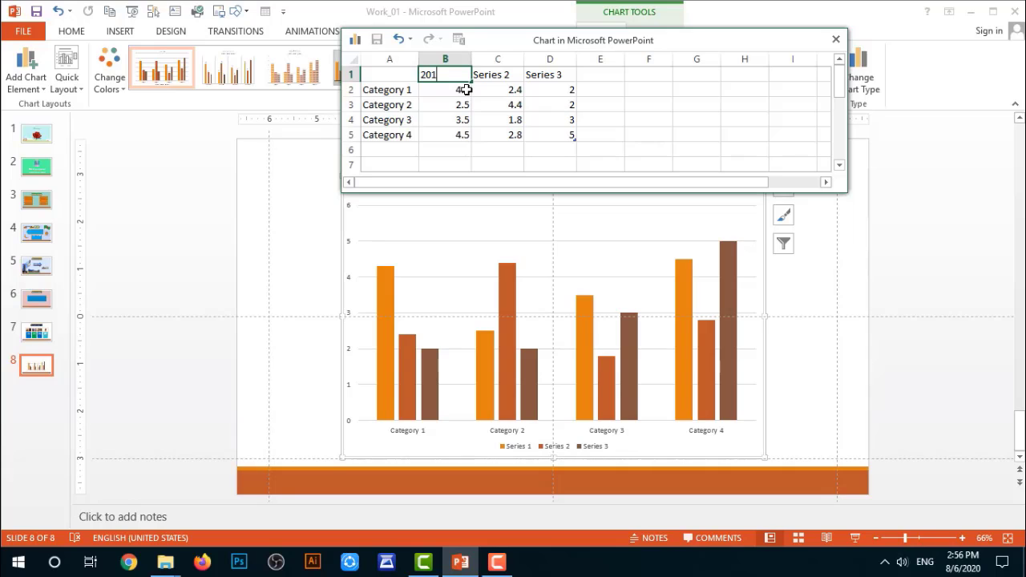
type("5")
left_click(502, 74)
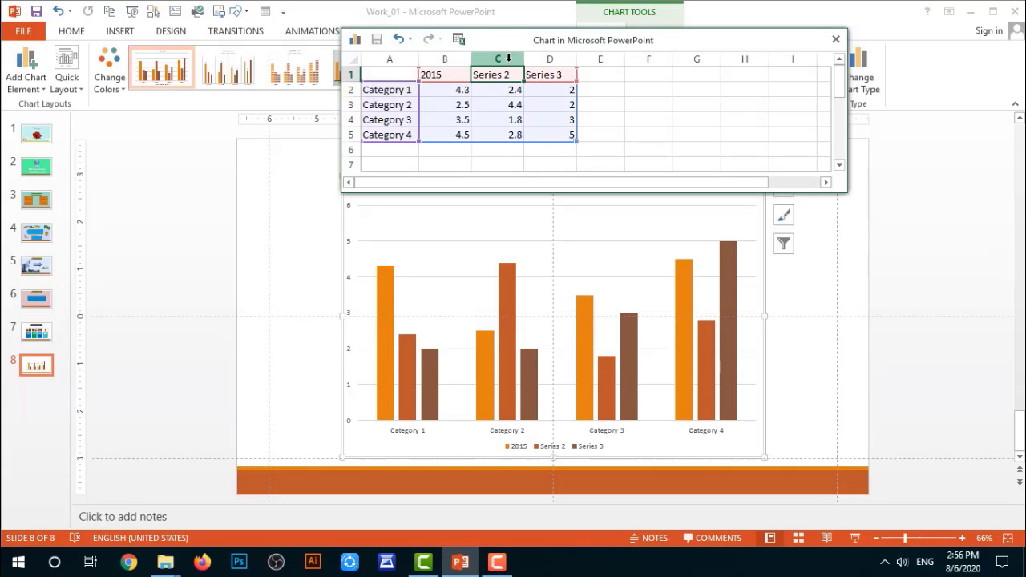
type("2016")
key("Tab")
type("20")
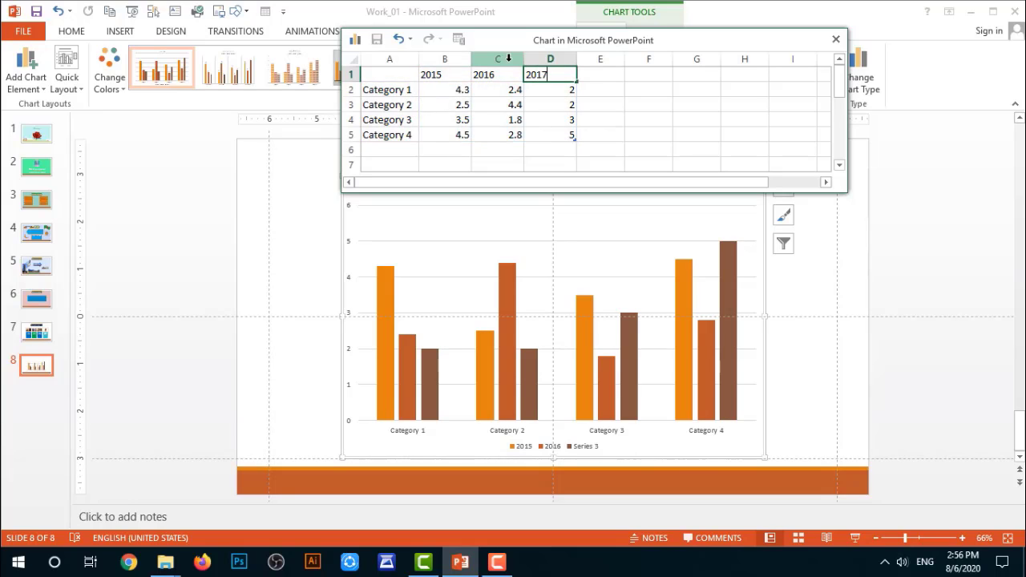
left_click(402, 91)
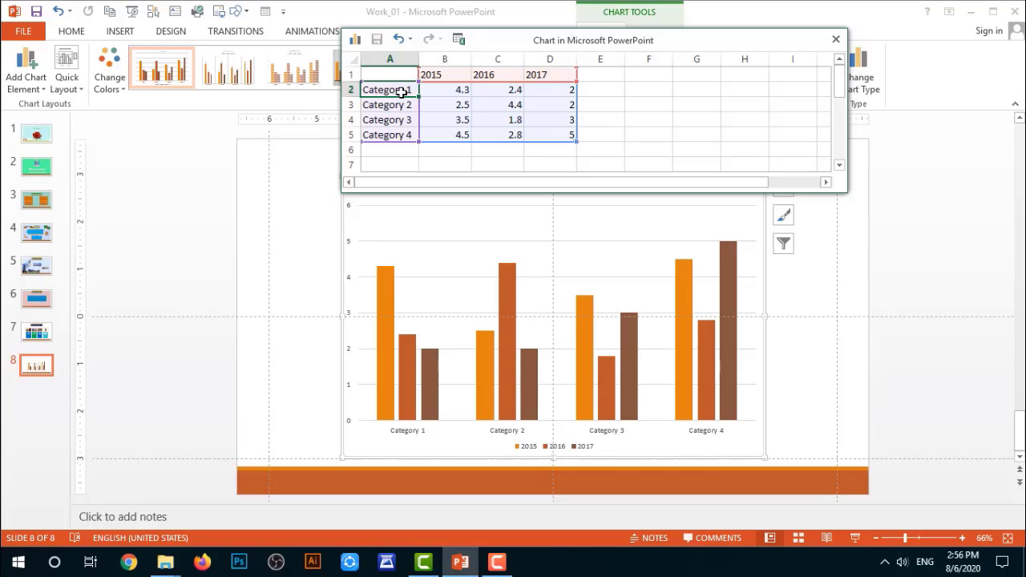
type("R")
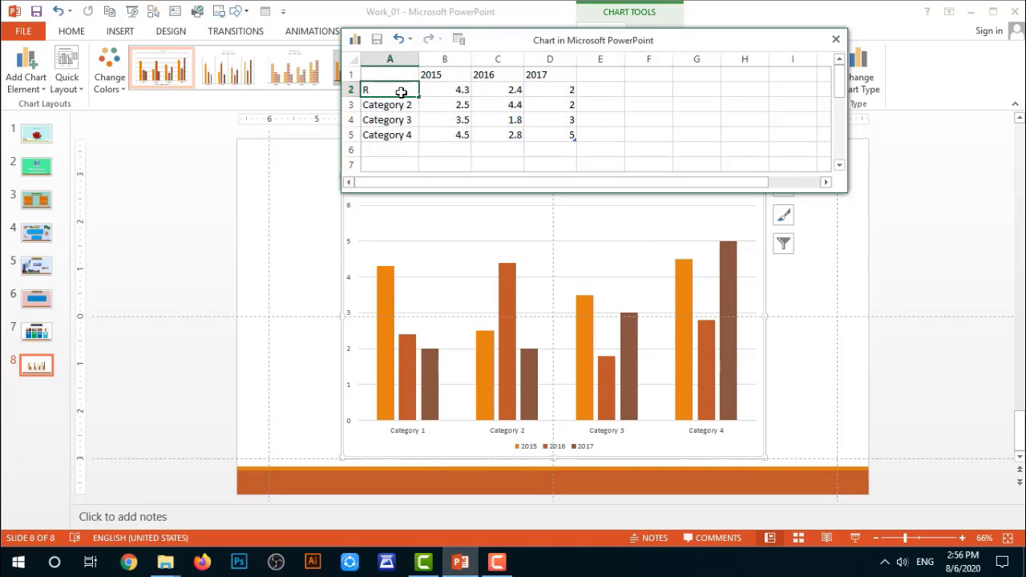
type("omilla")
type(" Boar")
type("d")
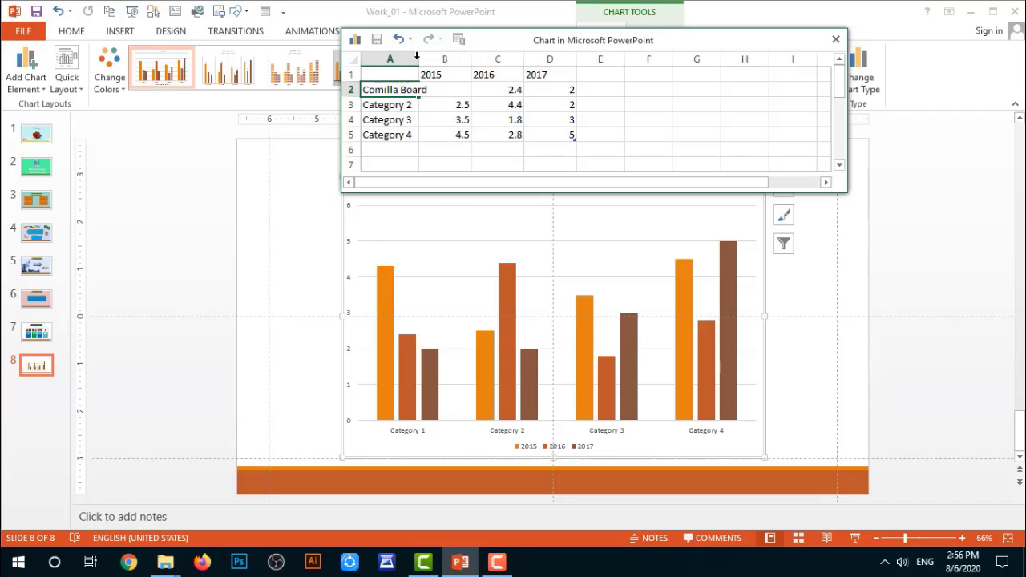
Widen column A and give Comilla Board the values 60%, 50% and 55%.
left_click(418, 56)
left_click_drag(419, 62, 439, 63)
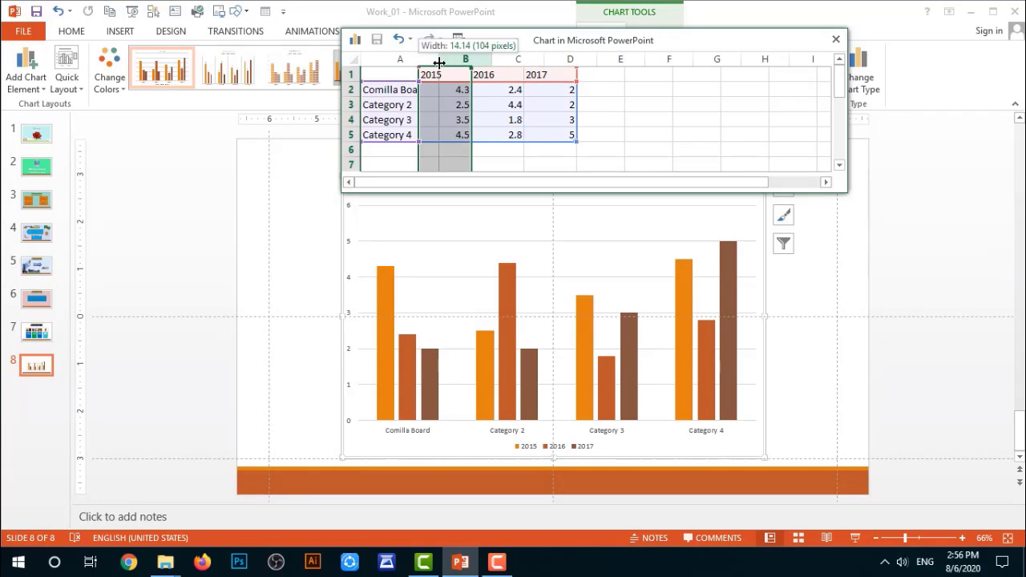
left_click(469, 90)
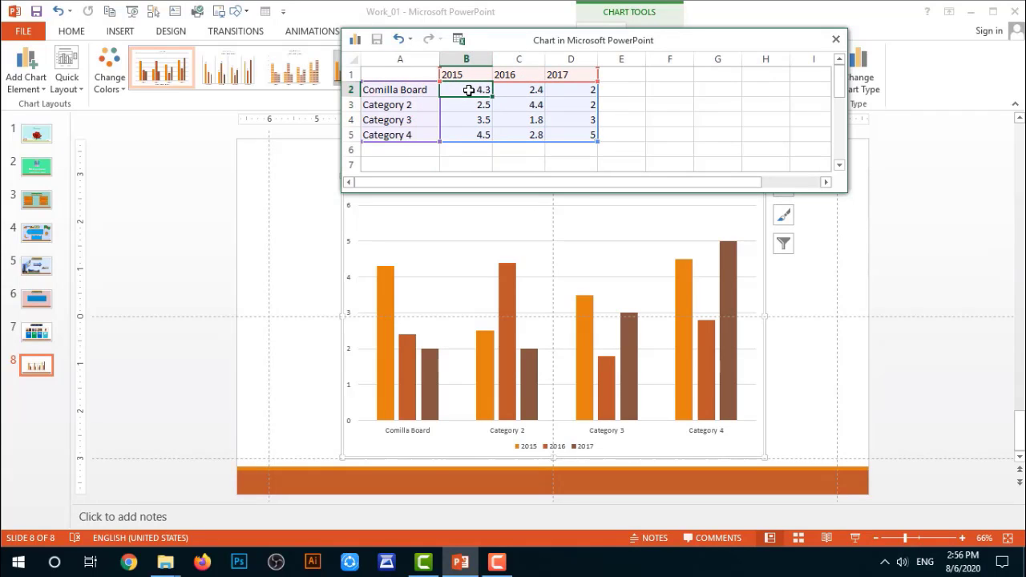
type("60")
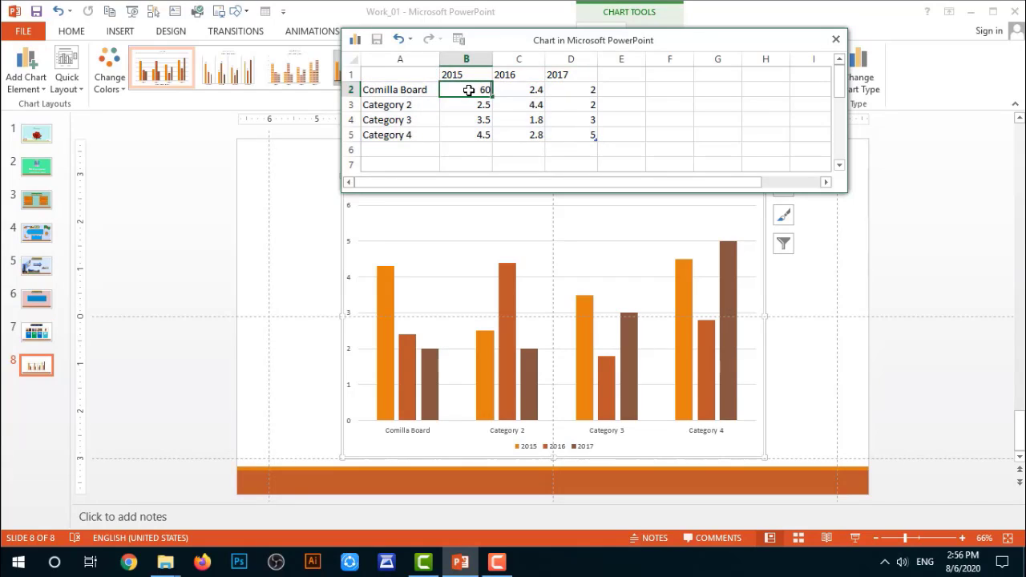
type("%")
left_click(526, 94)
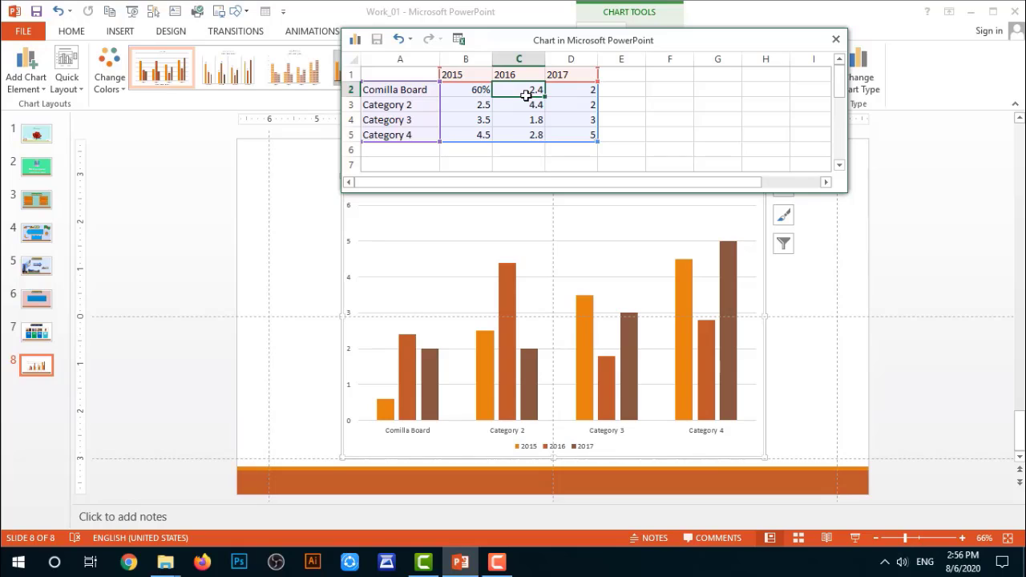
type("5")
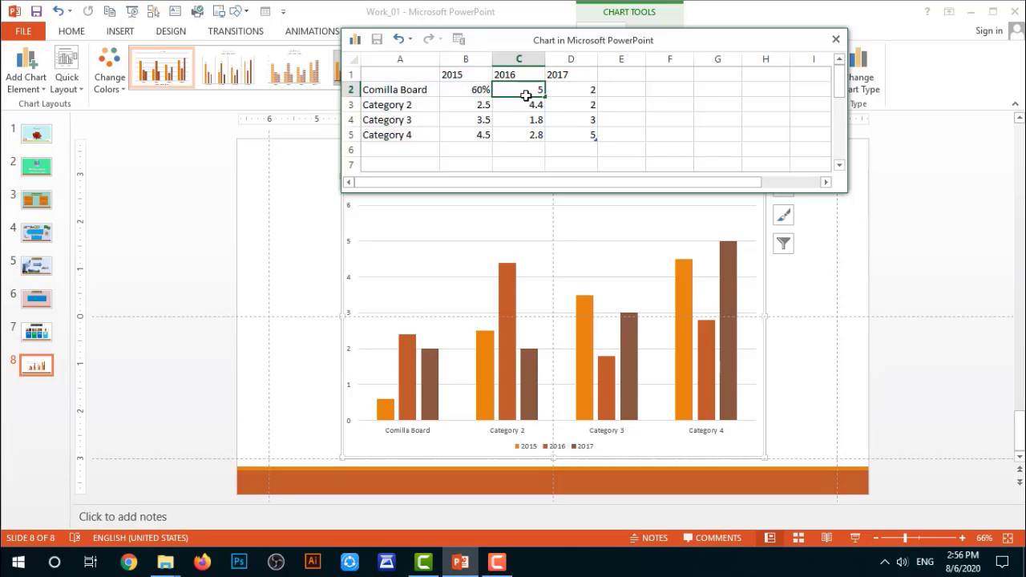
type("0%")
left_click(582, 94)
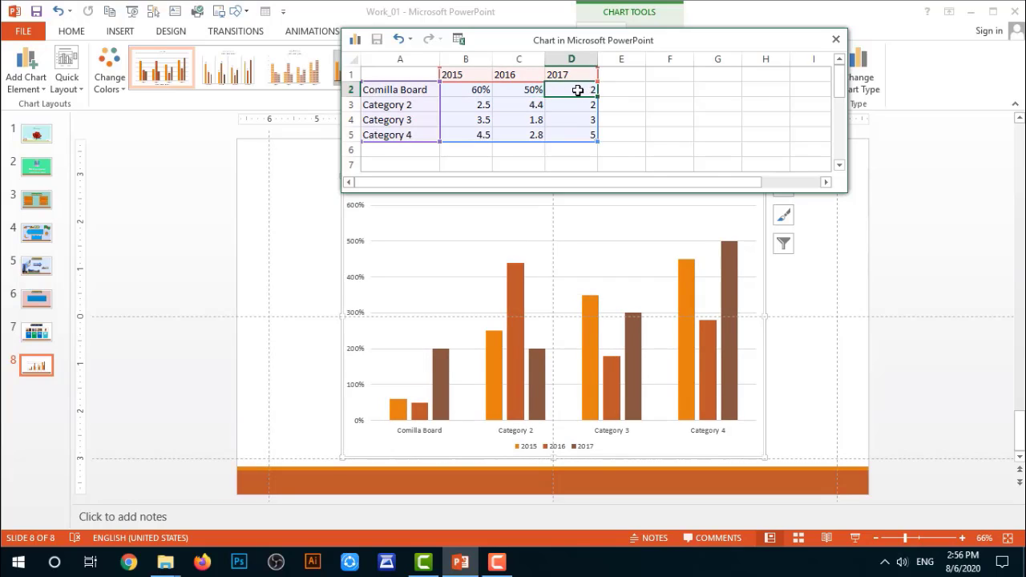
type("55")
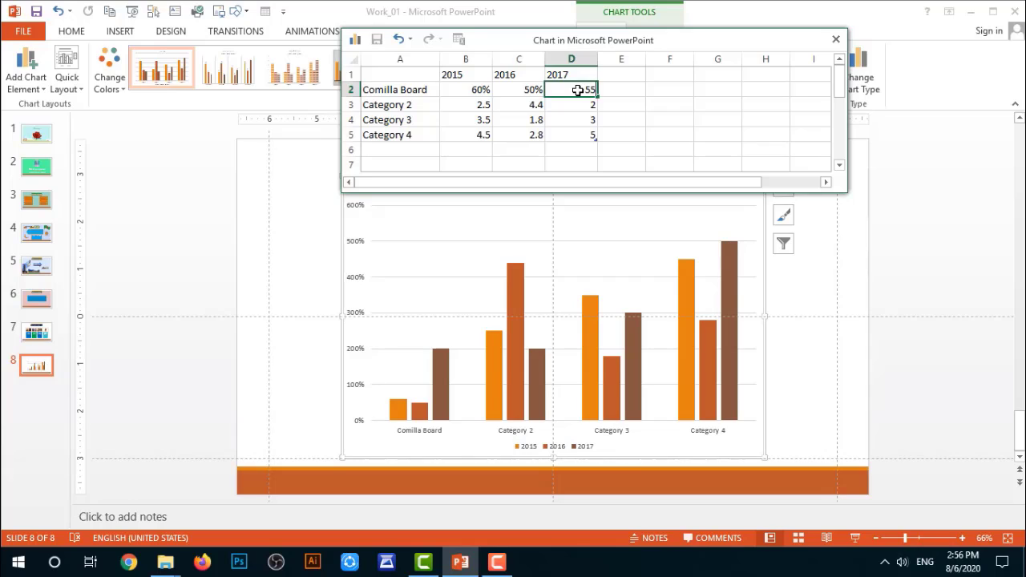
type("%")
Rename the second category to Dhaka with values 70%, 75% and 80%.
left_click(419, 107)
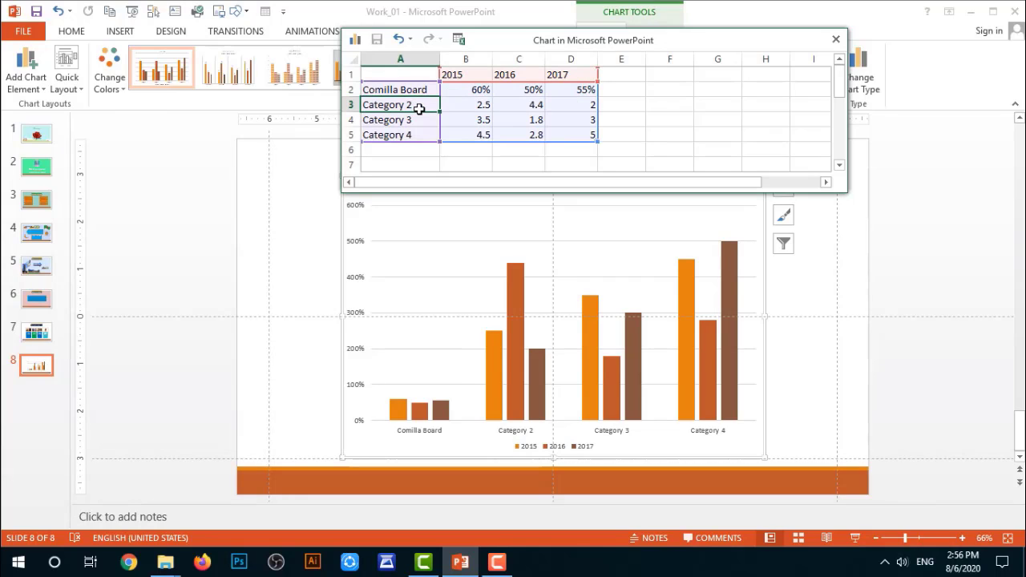
type("Dhaka")
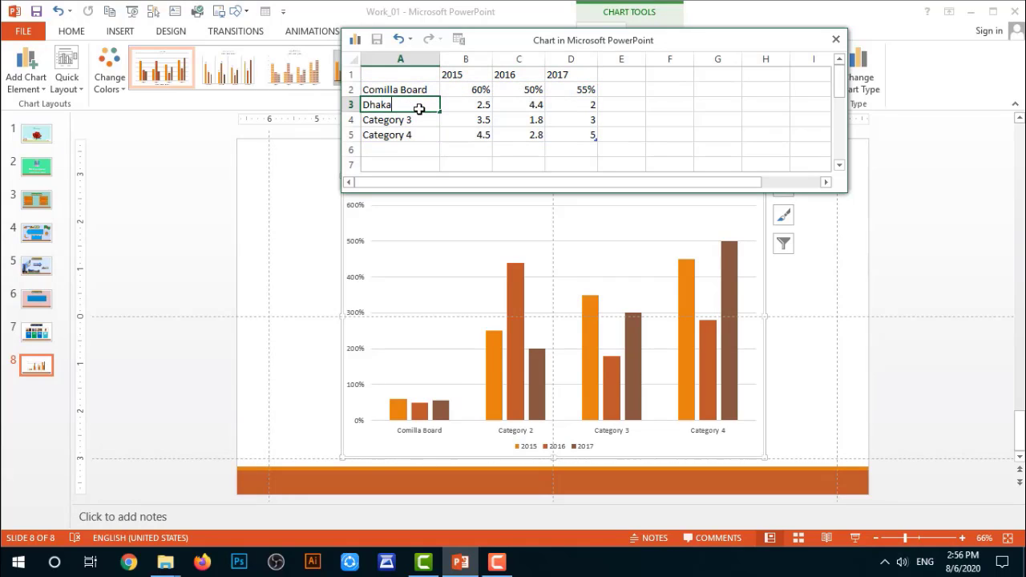
key("Tab")
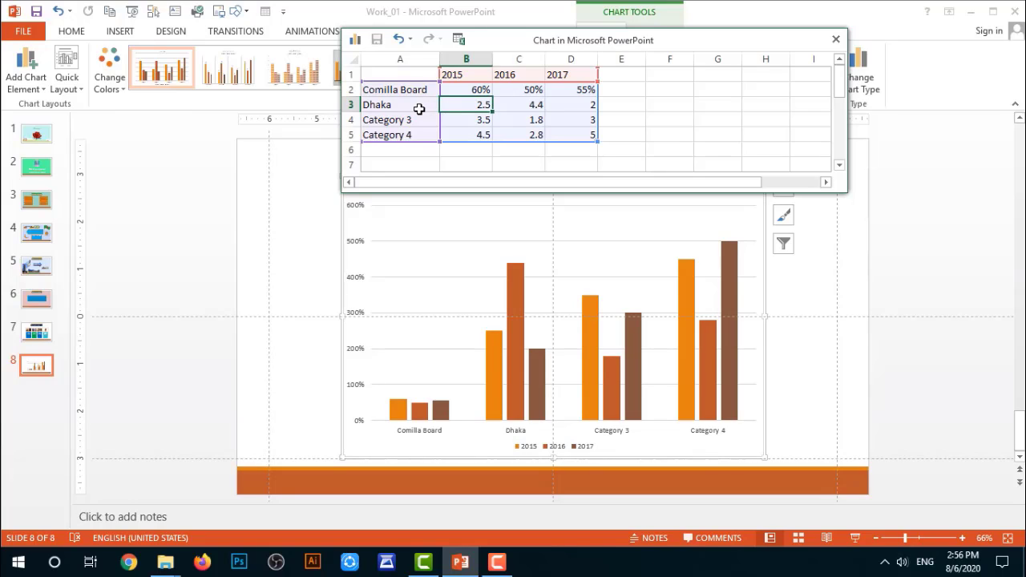
type("70")
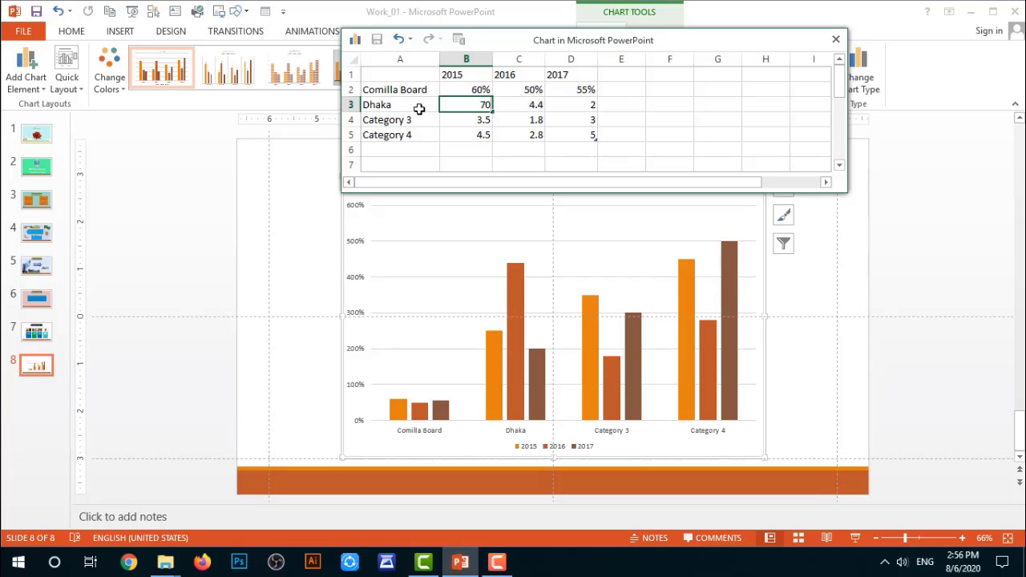
key("Tab")
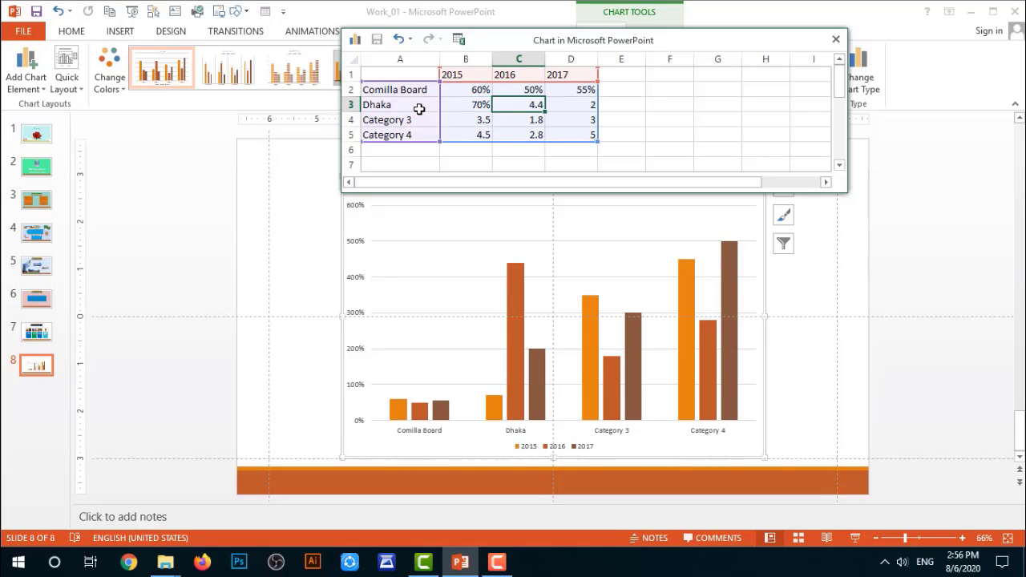
type("75%")
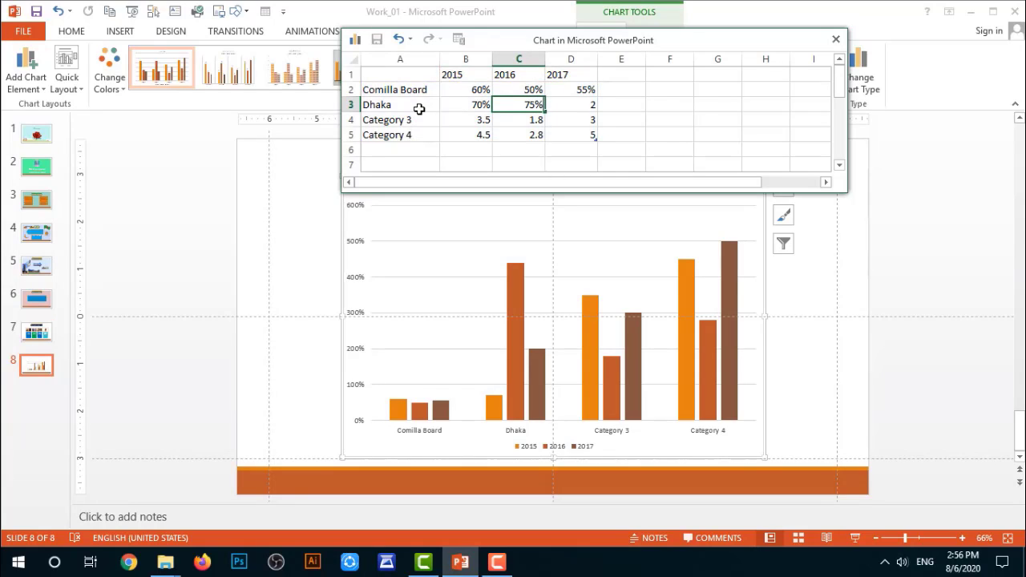
key("Tab")
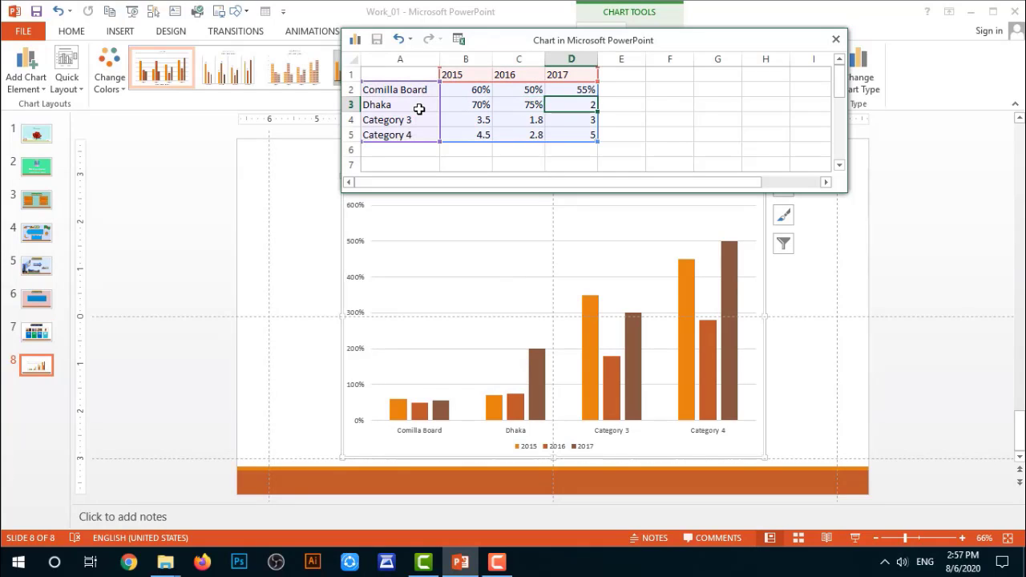
type("80%")
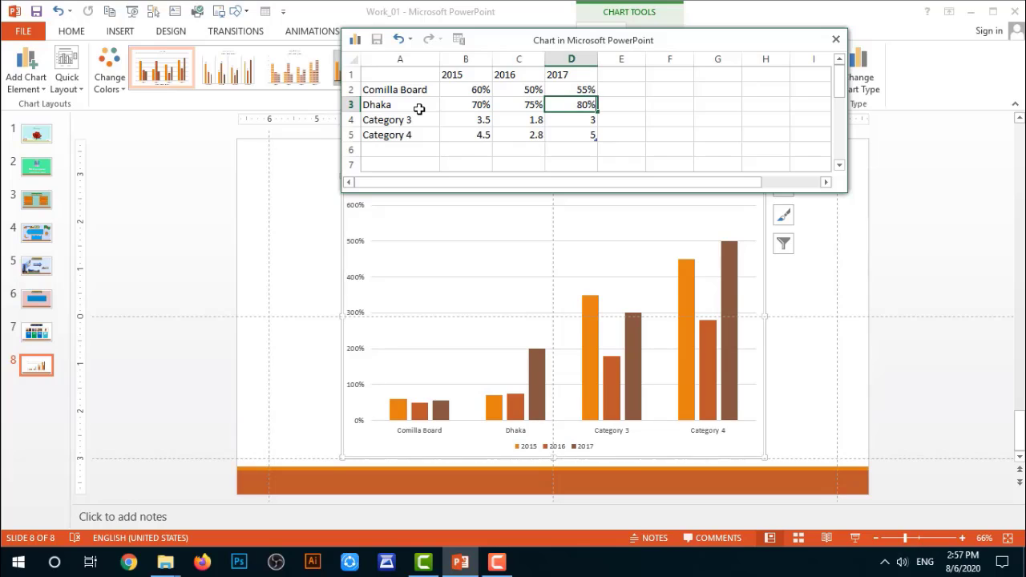
Shrink the chart data range to end at the Dhaka row and close the data sheet.
left_click(386, 118)
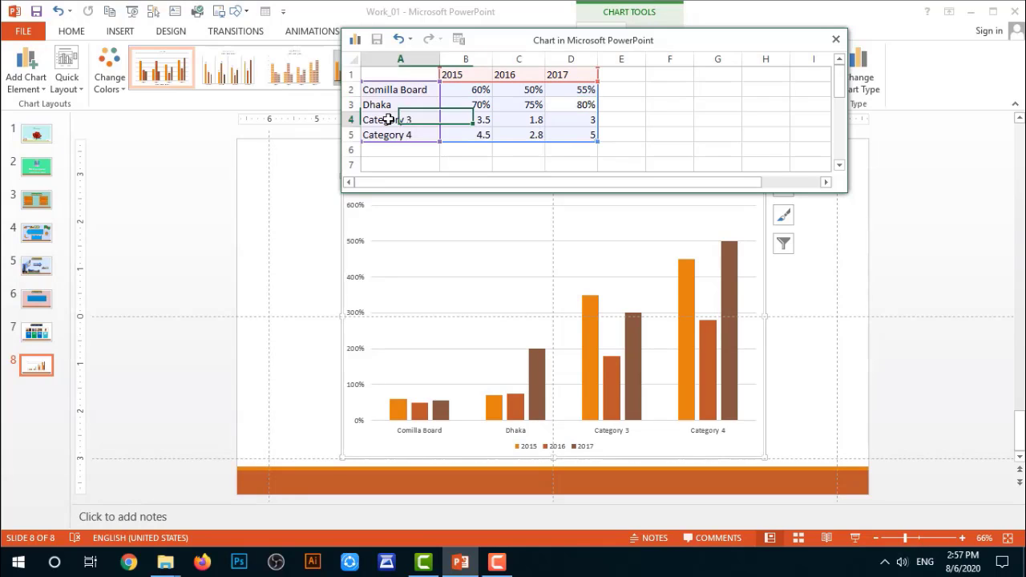
left_click_drag(498, 128, 582, 135)
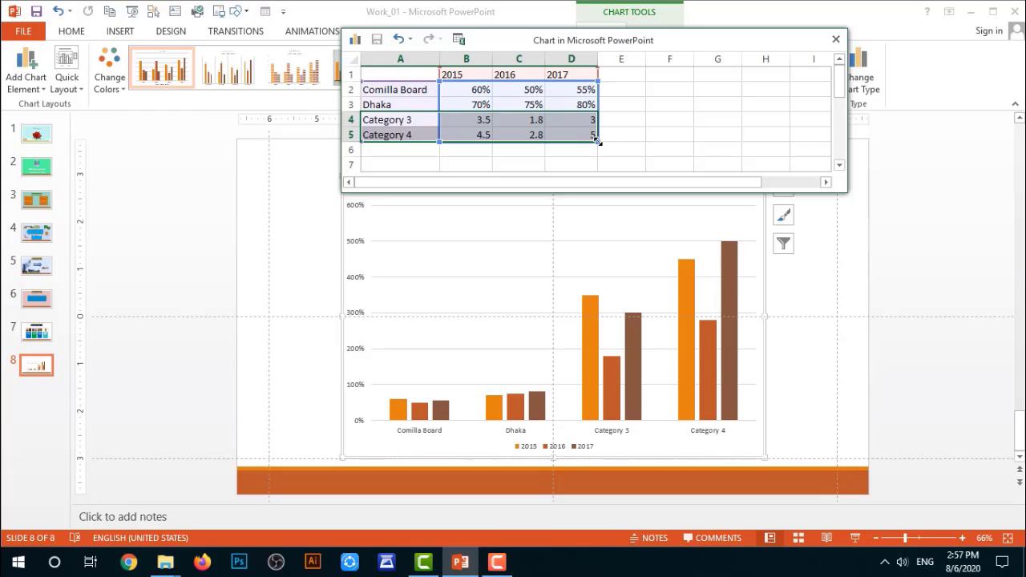
left_click_drag(599, 141, 591, 109)
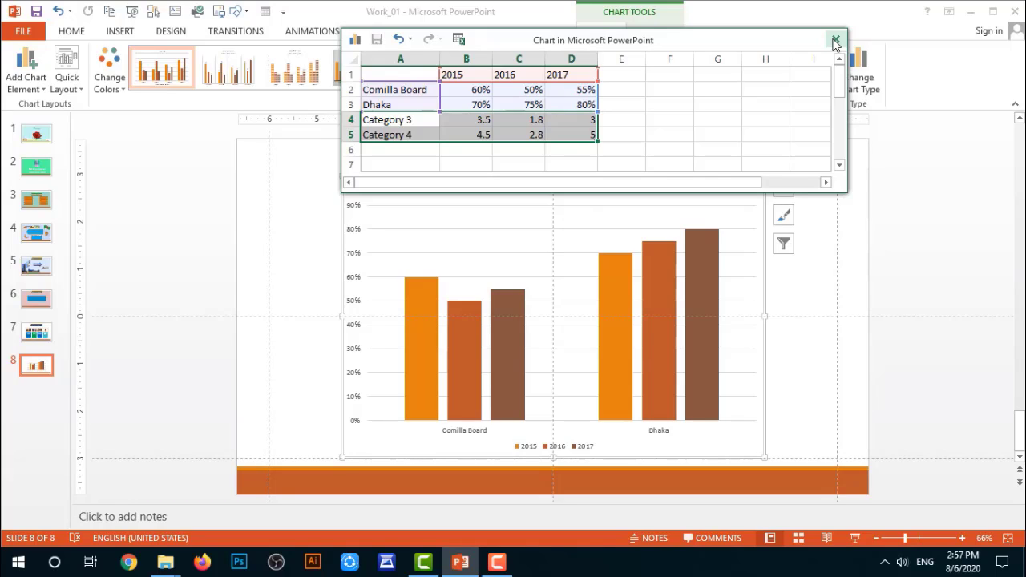
left_click(835, 40)
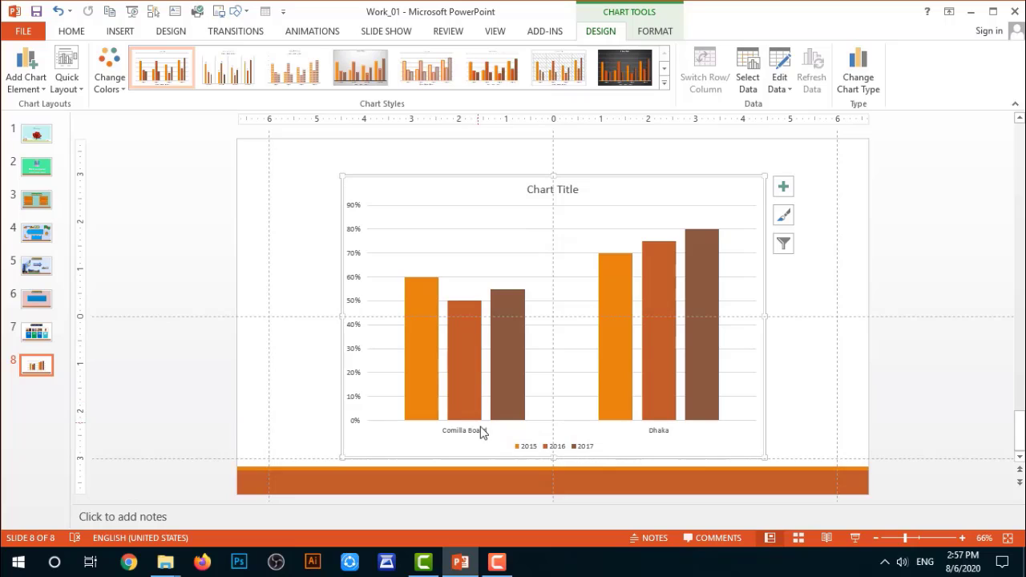
left_click(461, 366)
left_click(504, 361)
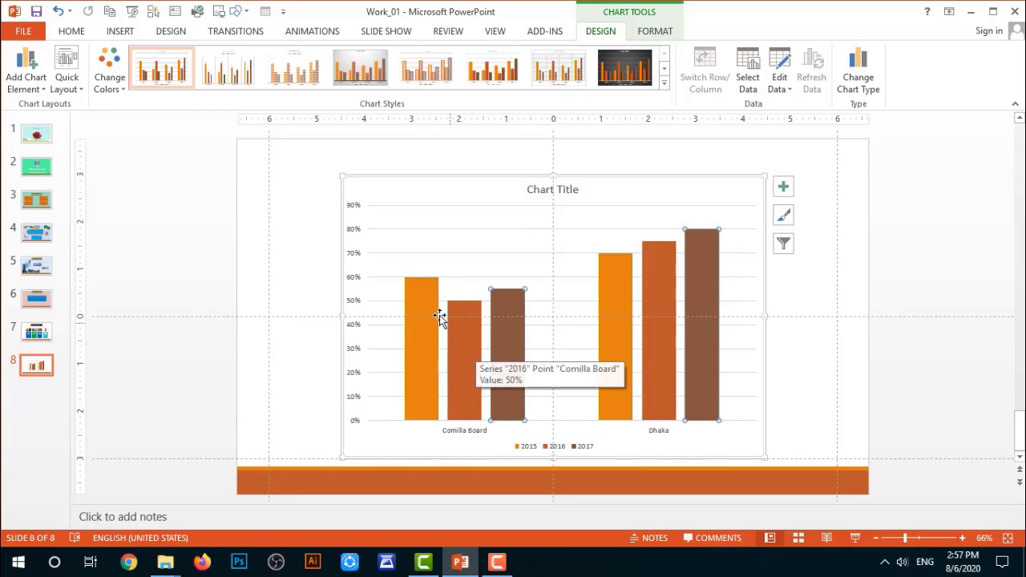
left_click(658, 376)
left_click(622, 337)
Add percentage data labels to the 2015, 2016 and 2017 series columns.
left_click(701, 327)
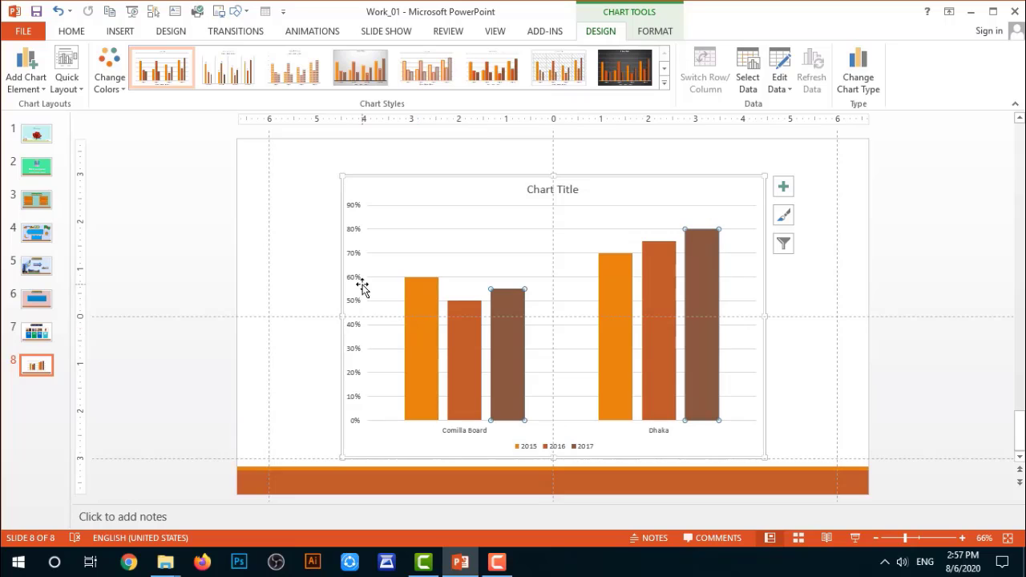
left_click(433, 321)
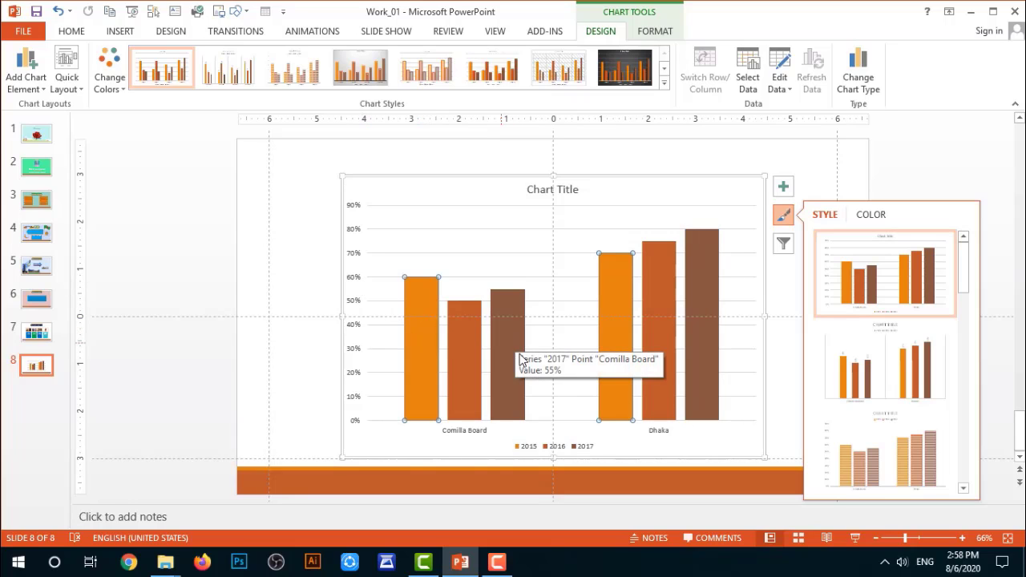
right_click(423, 328)
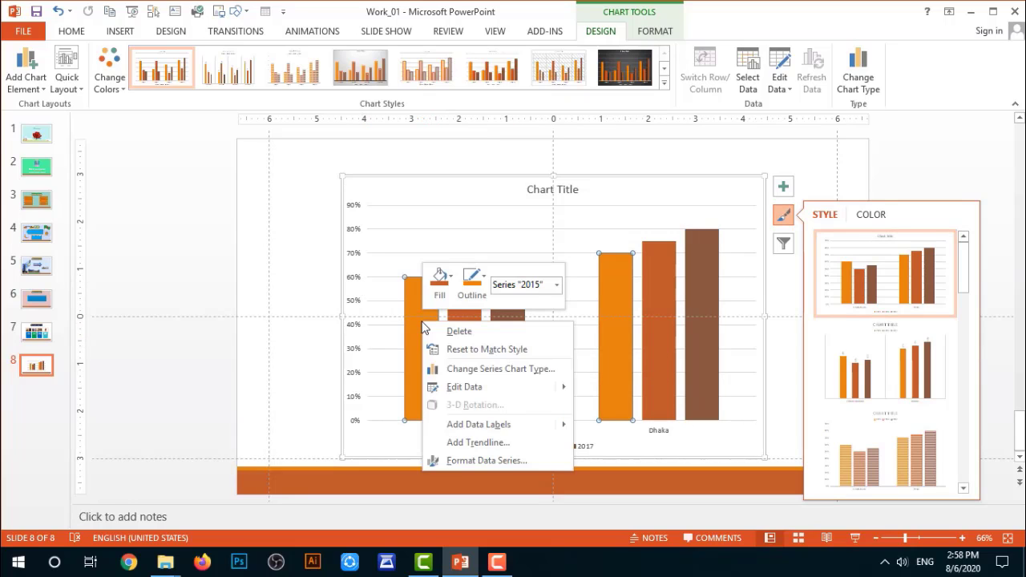
mouse_move(483, 433)
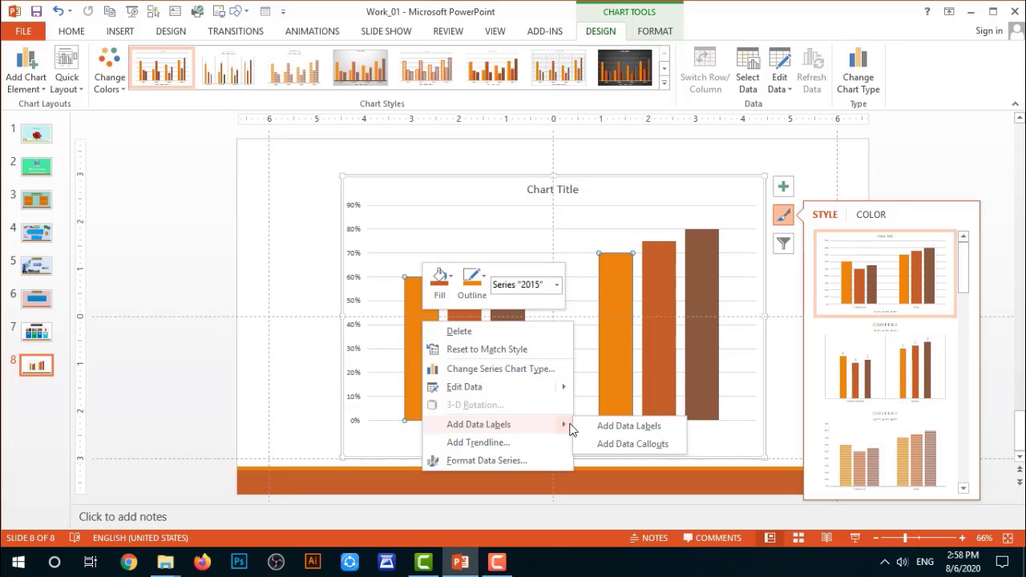
left_click(614, 425)
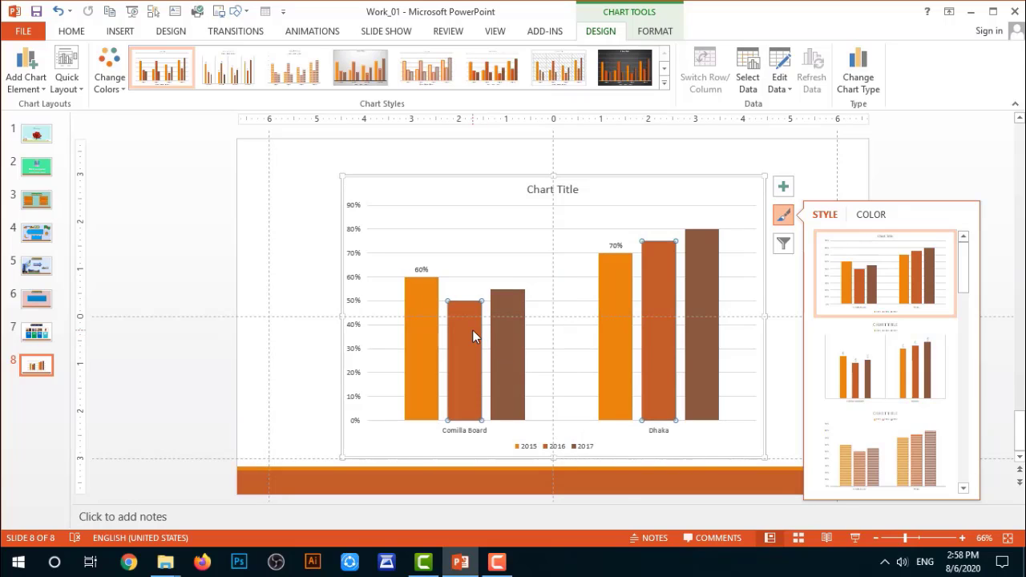
right_click(473, 331)
mouse_move(600, 439)
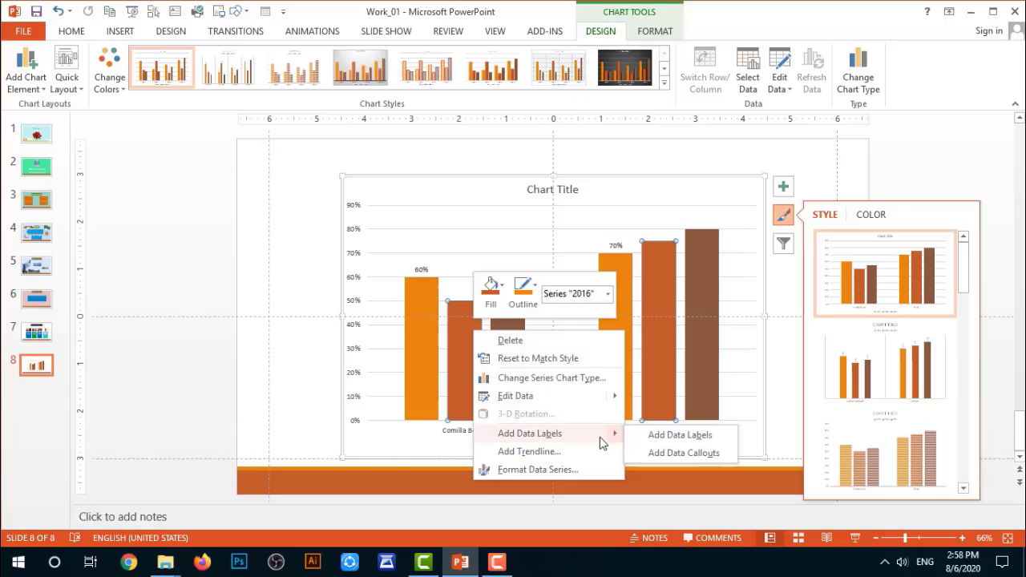
left_click(672, 437)
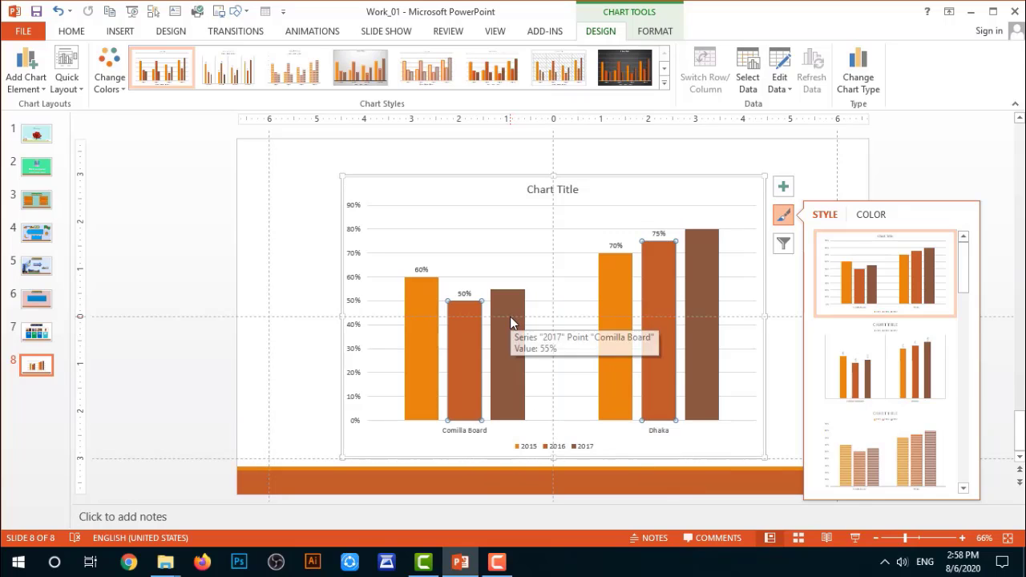
right_click(511, 322)
left_click(640, 423)
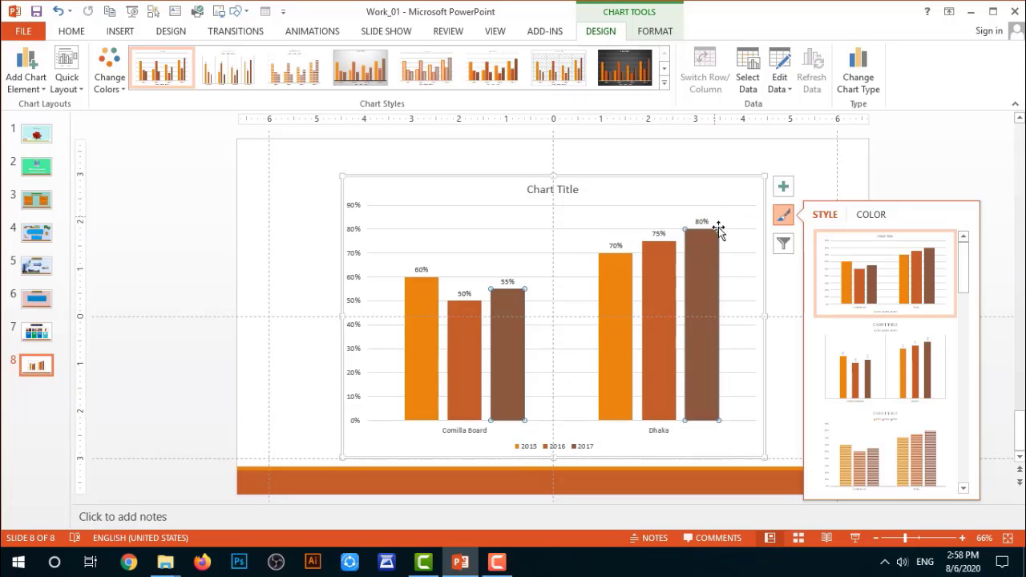
Replace the placeholder 'Chart Title' text with 'Board Result'.
double_click(569, 190)
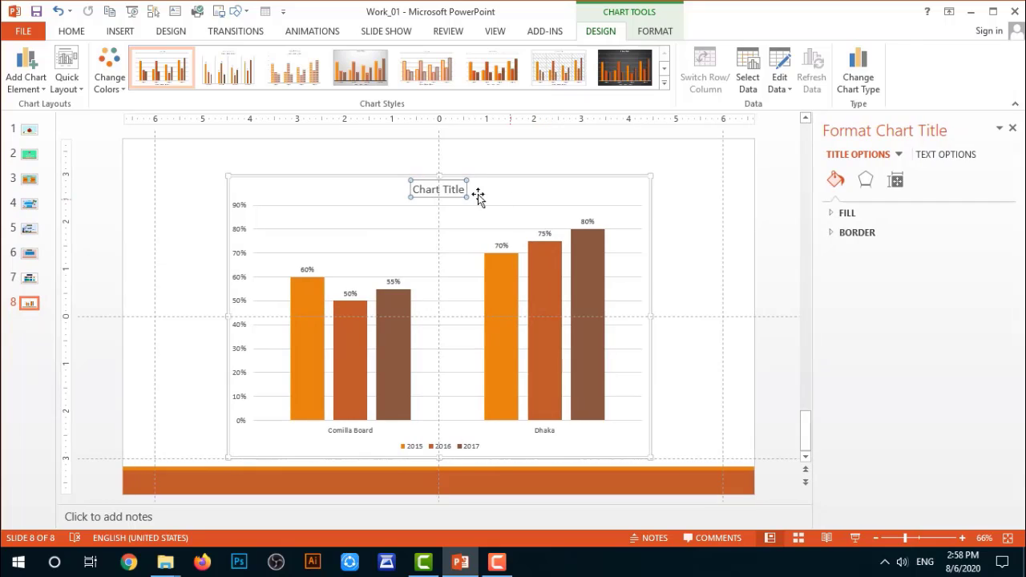
left_click_drag(466, 190, 406, 184)
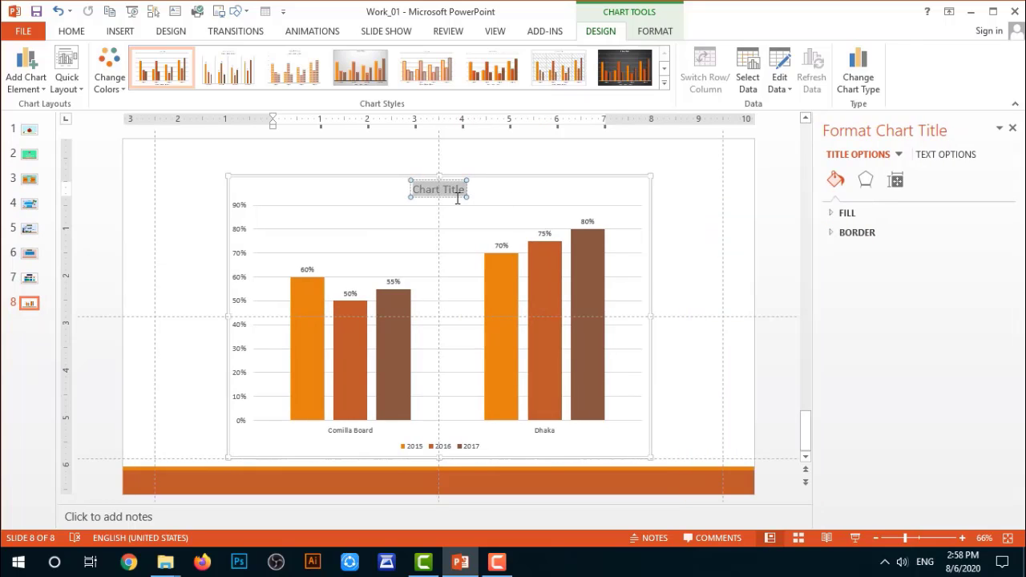
key("BackSpace")
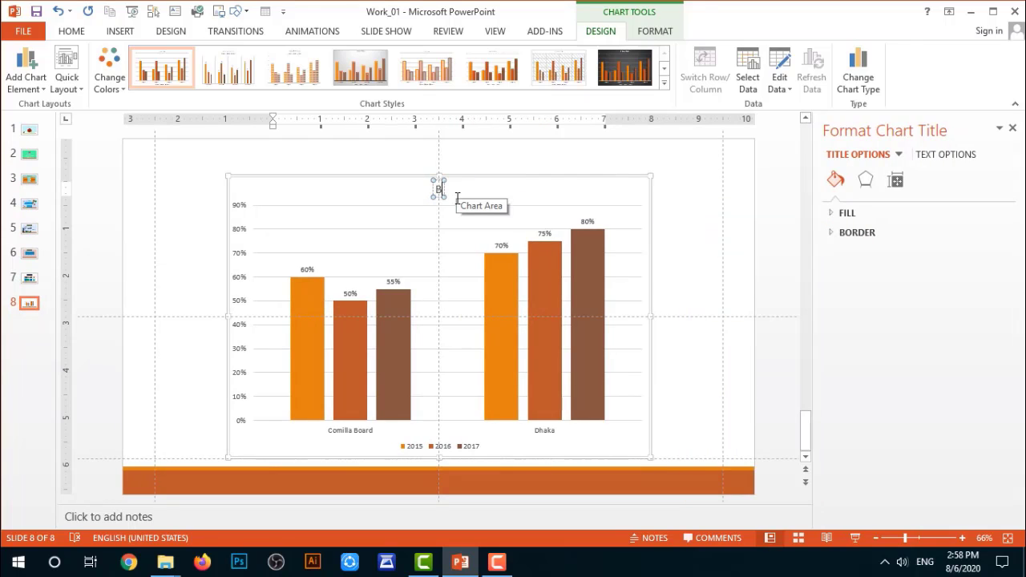
type("Board")
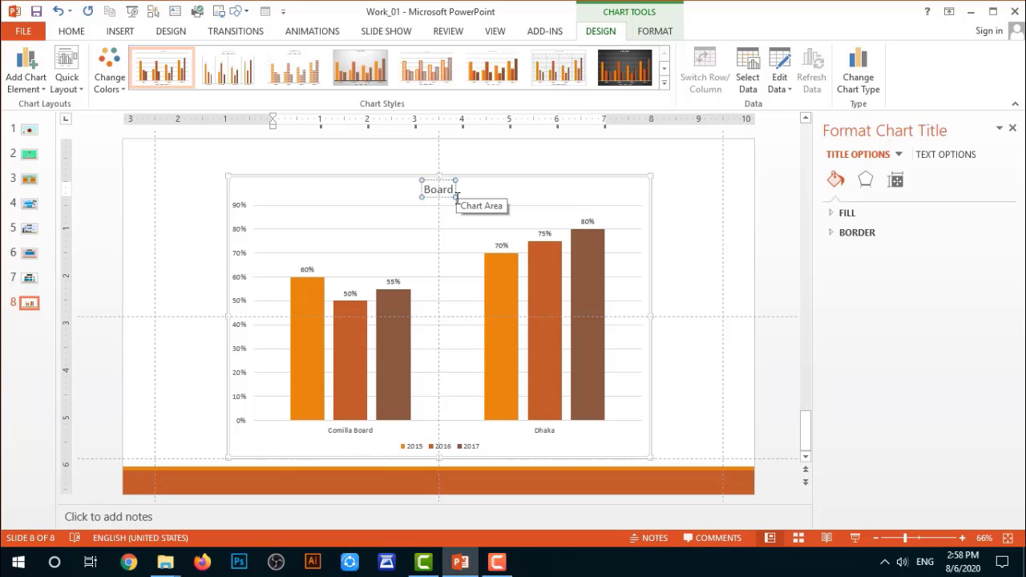
type(" Result")
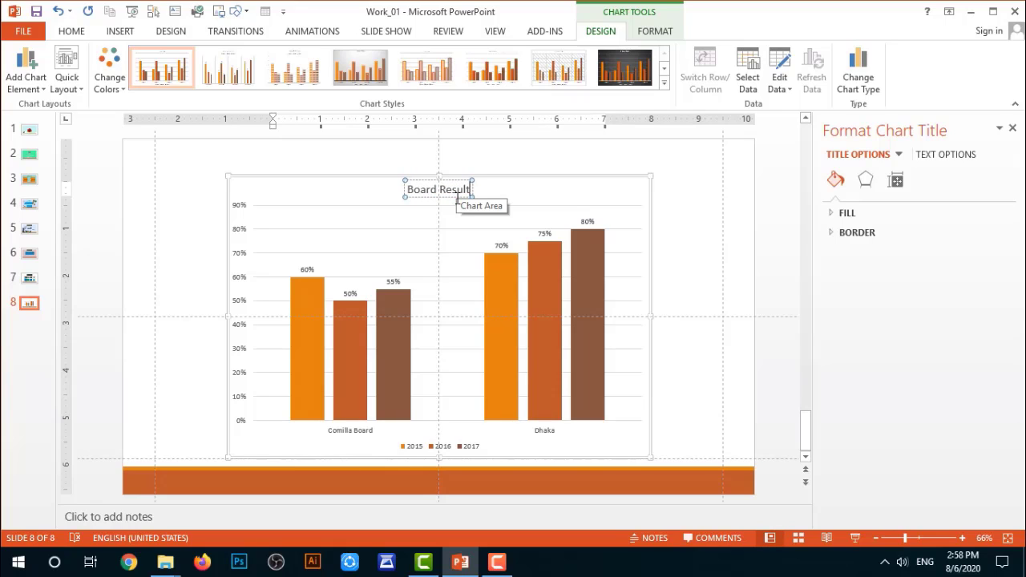
left_click(502, 298)
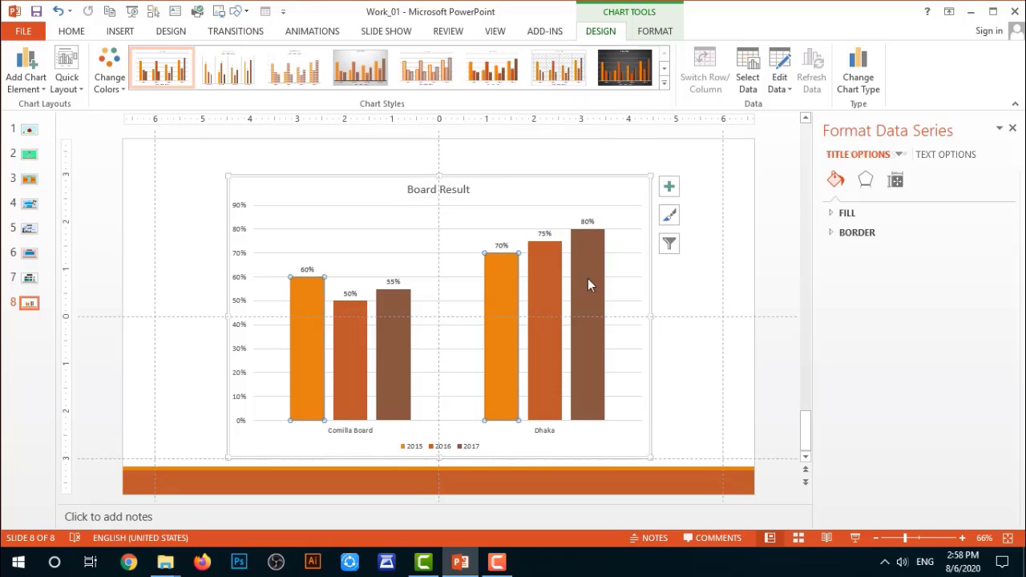
left_click(434, 191)
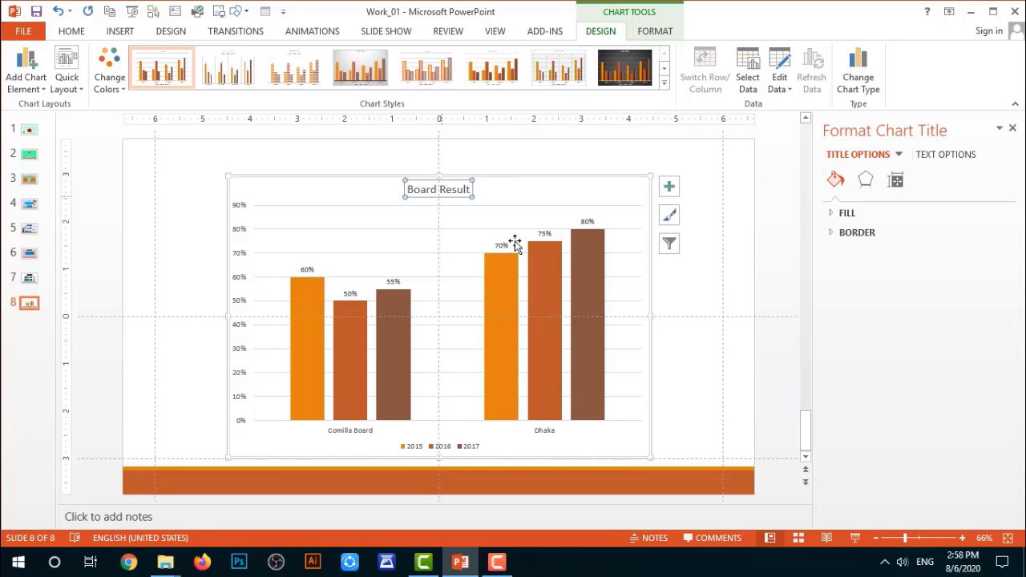
Expand the chart title's Fill and Border options, then show the Chart Elements list.
left_click(836, 214)
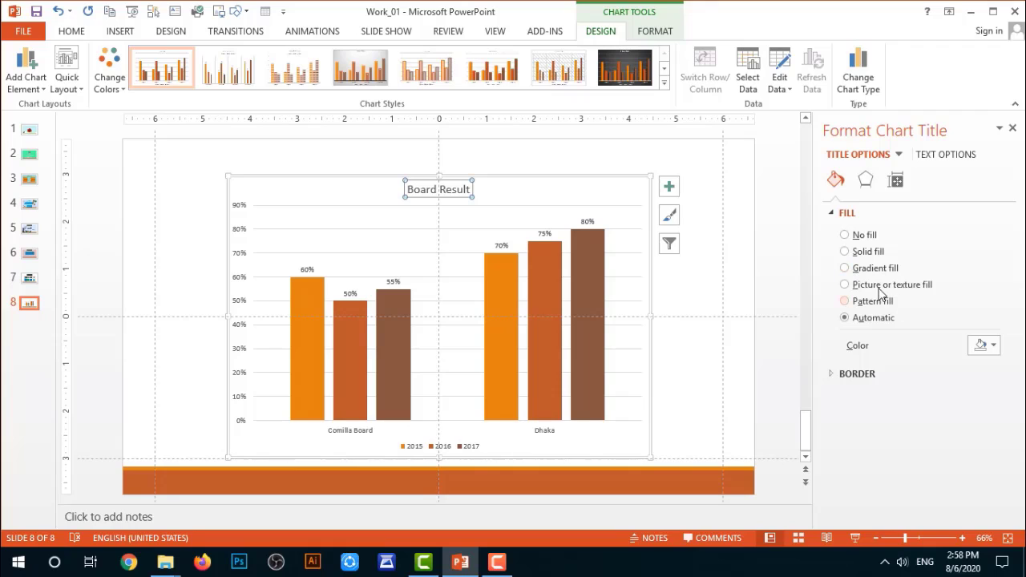
left_click(840, 375)
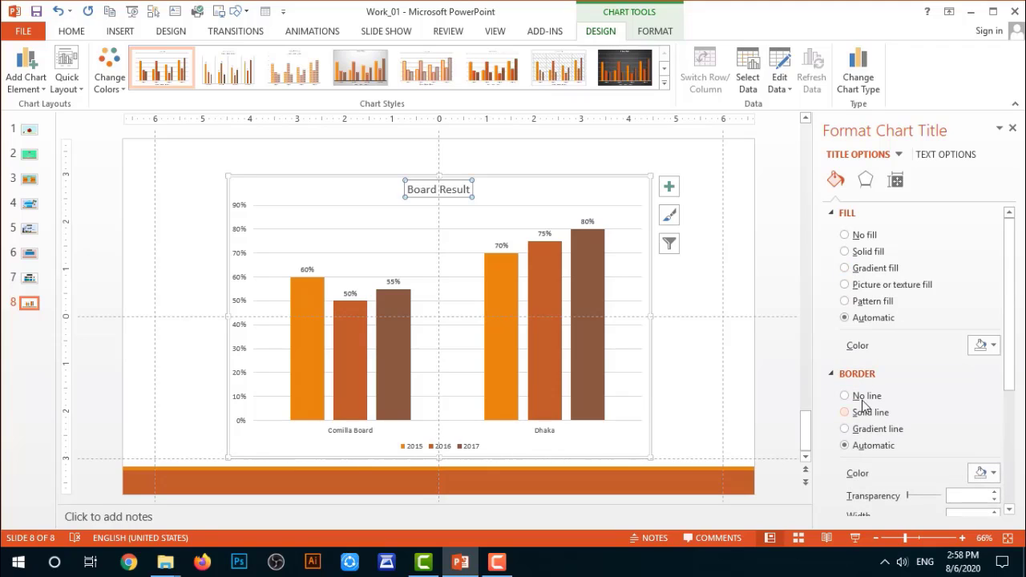
scroll(890, 414, "down", 3)
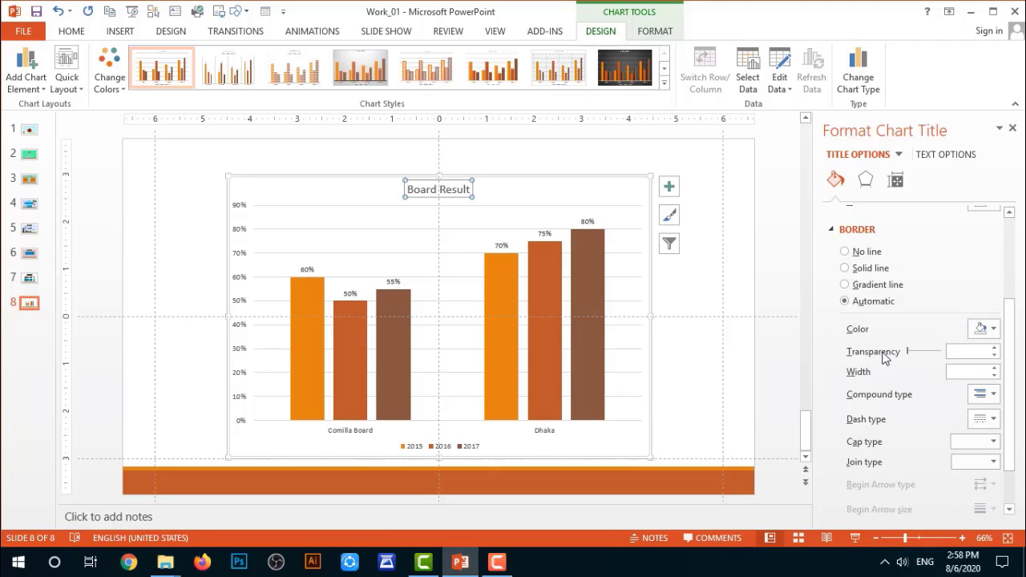
left_click(669, 189)
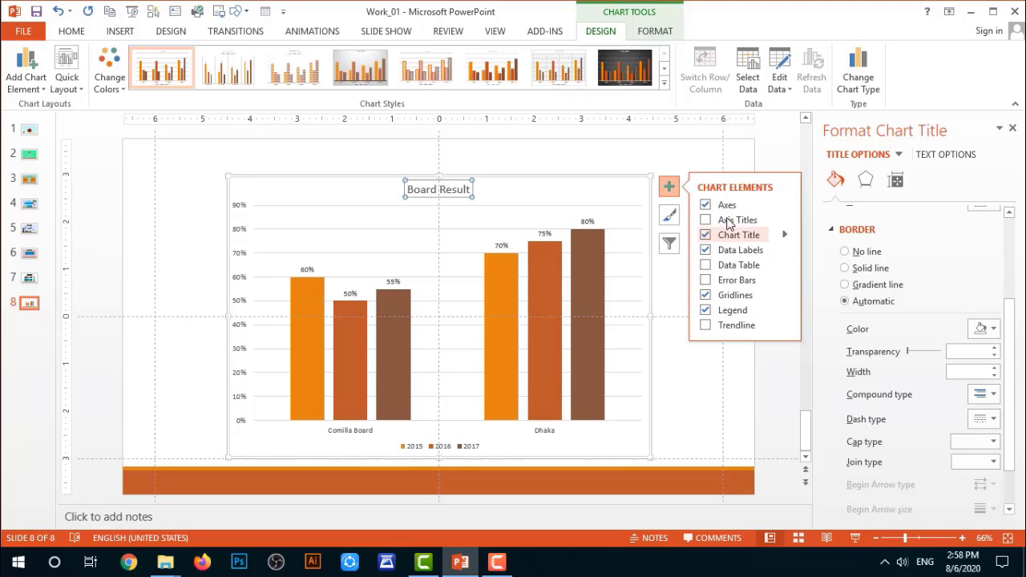
left_click(705, 205)
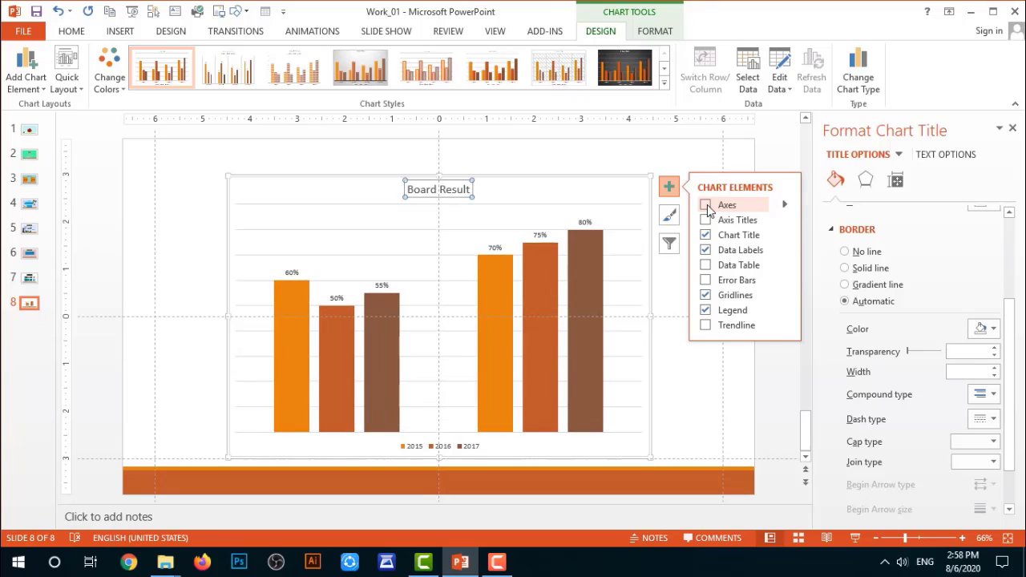
left_click(706, 206)
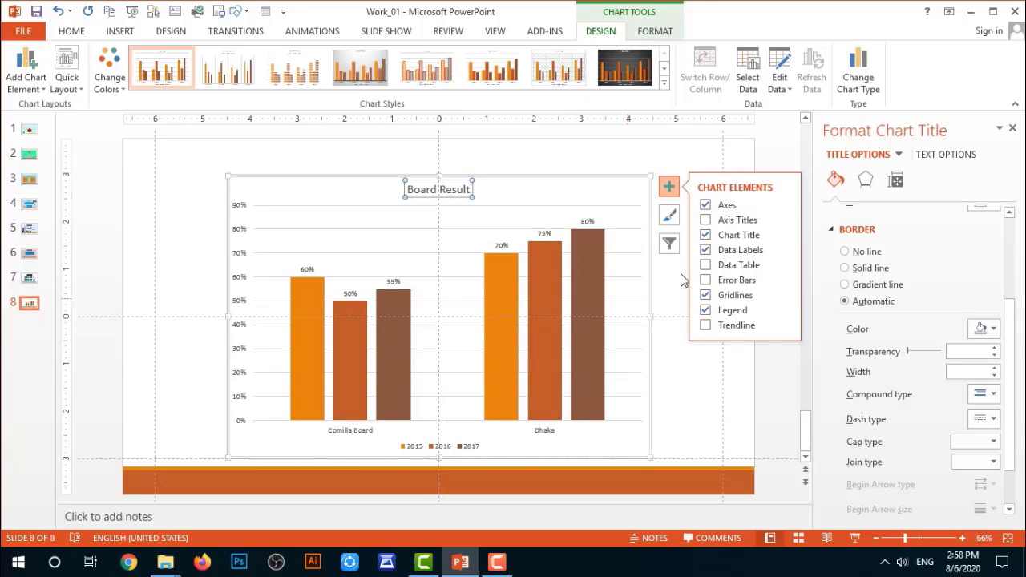
left_click(707, 221)
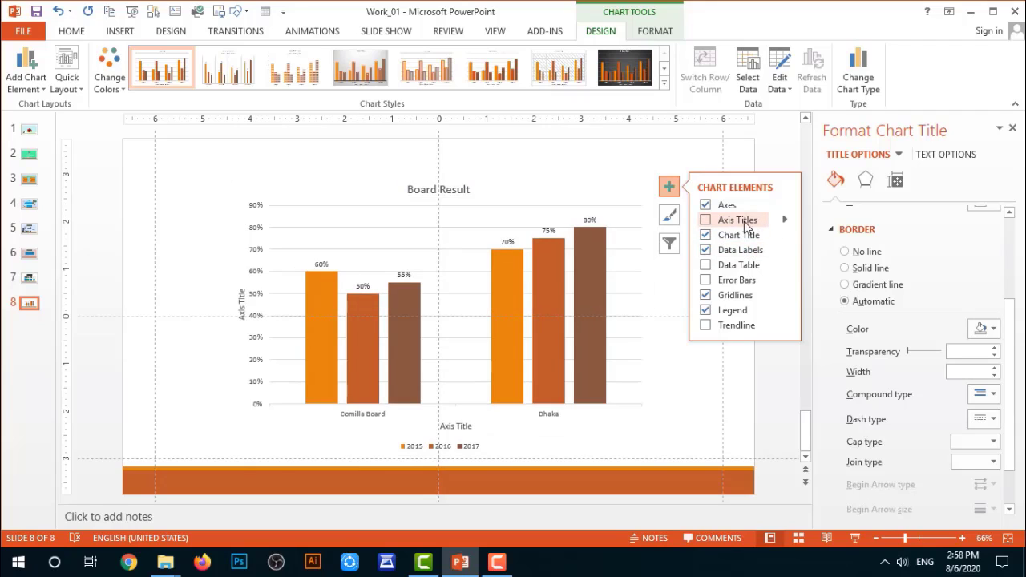
left_click(706, 250)
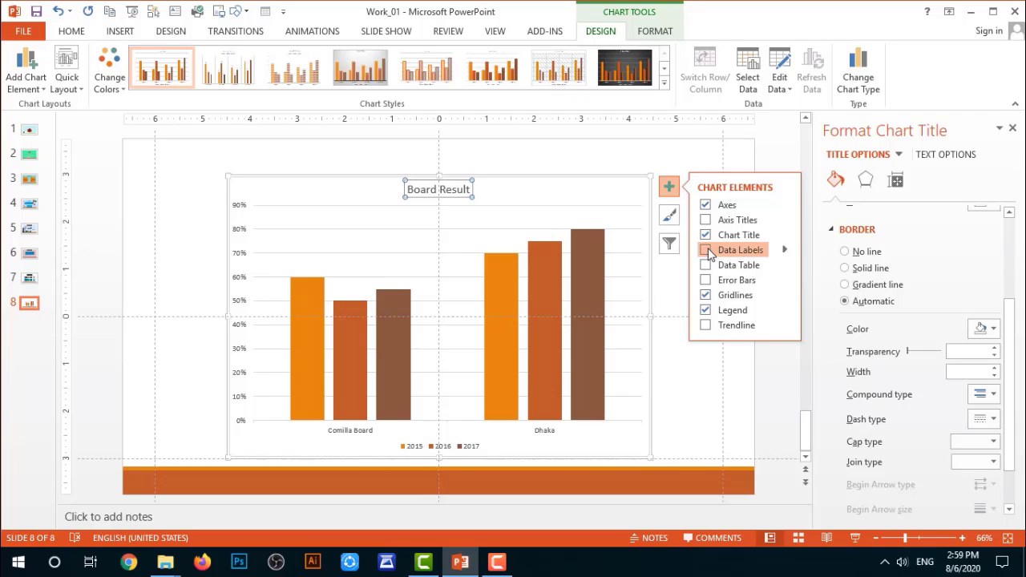
left_click(706, 251)
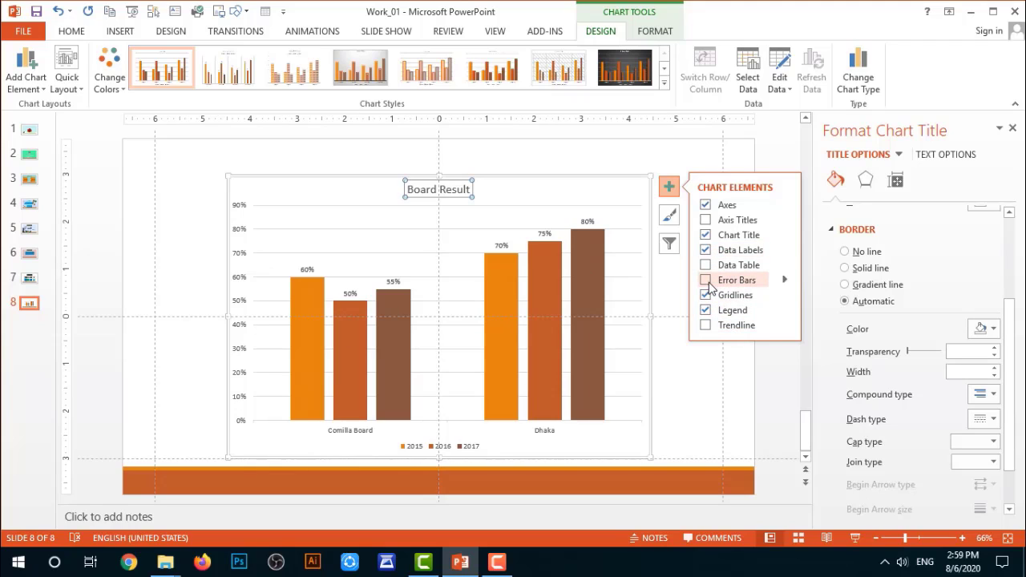
left_click(706, 281)
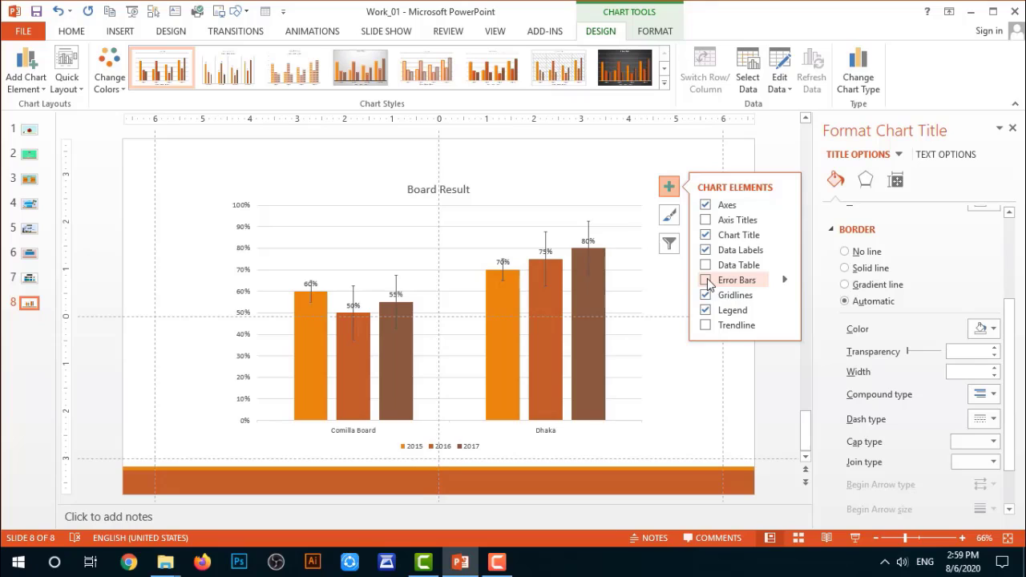
left_click(705, 268)
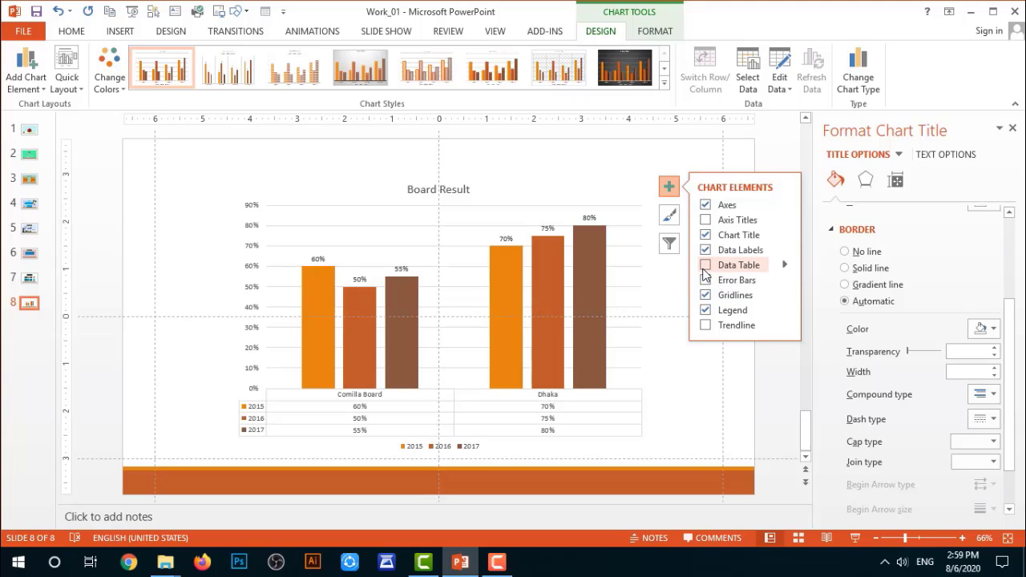
left_click(705, 265)
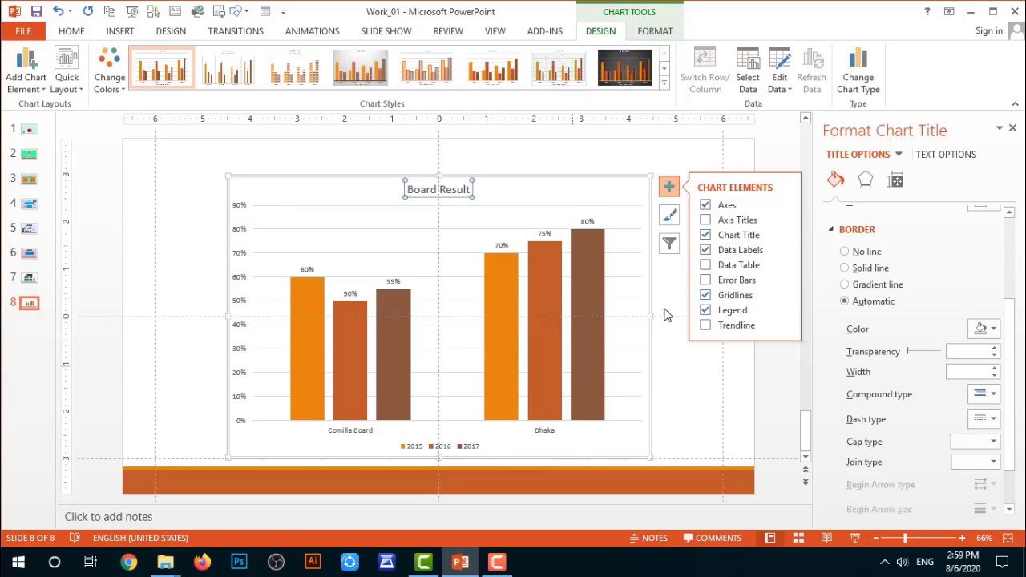
Keep the gridlines but remove the legend from the Board Result chart.
left_click(706, 296)
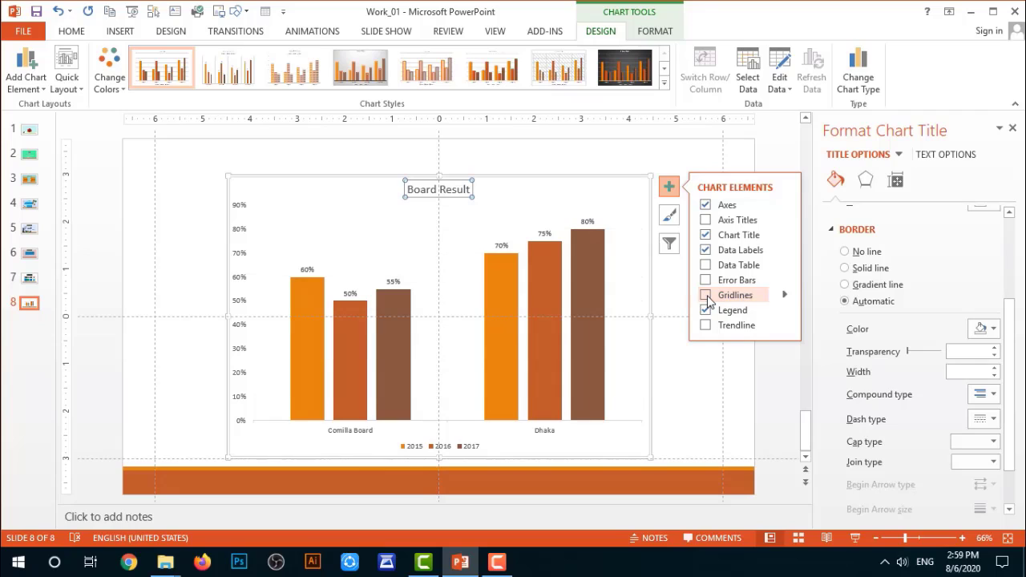
left_click(707, 296)
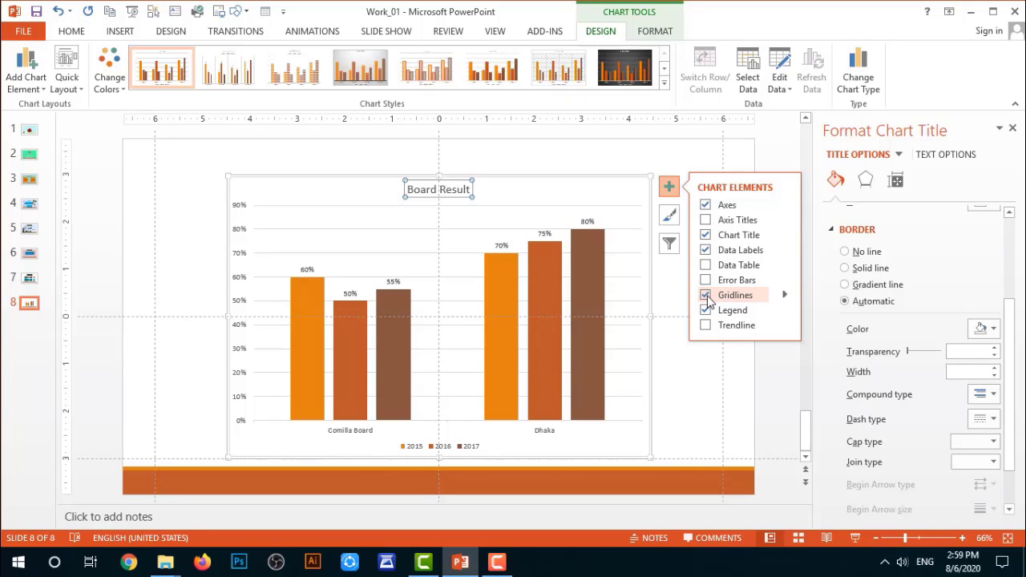
left_click(707, 296)
left_click(707, 296)
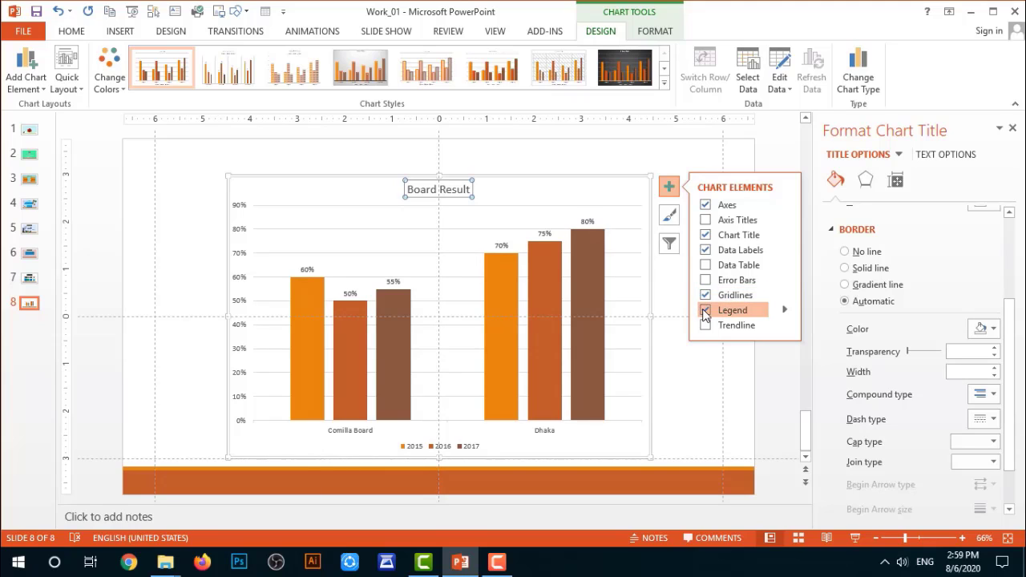
left_click(706, 311)
left_click(705, 311)
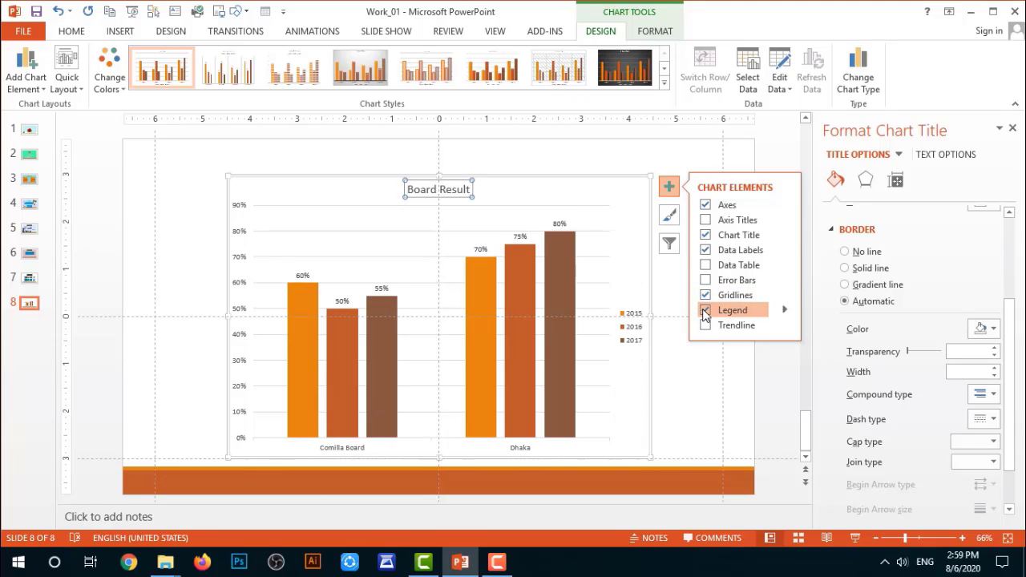
left_click(706, 311)
left_click(705, 311)
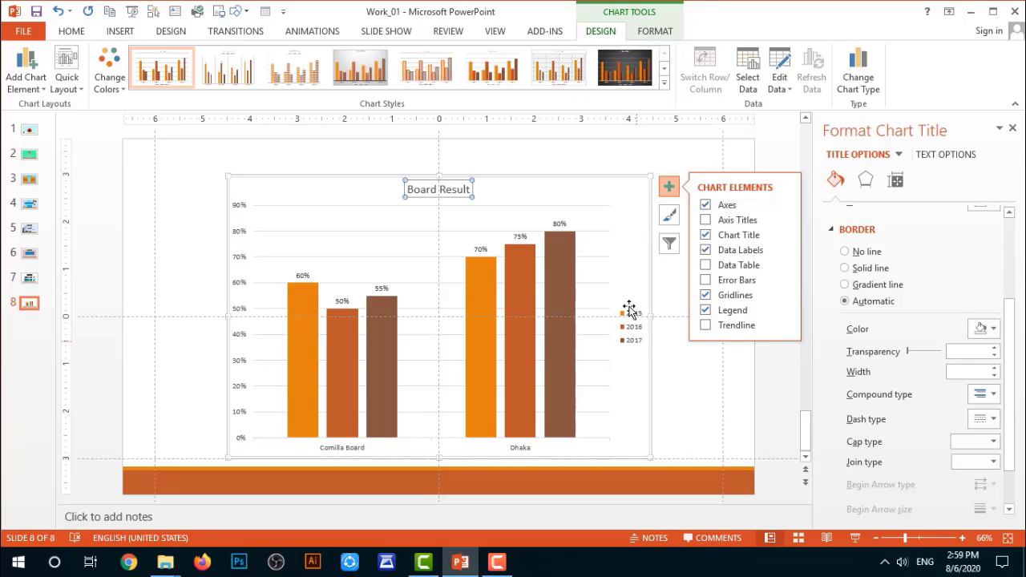
left_click(706, 311)
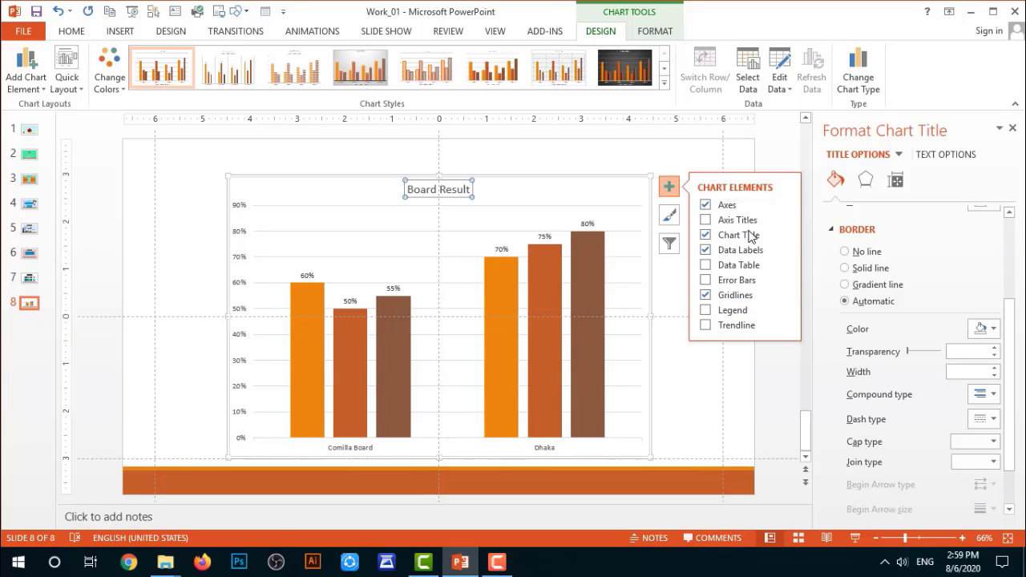
left_click(670, 187)
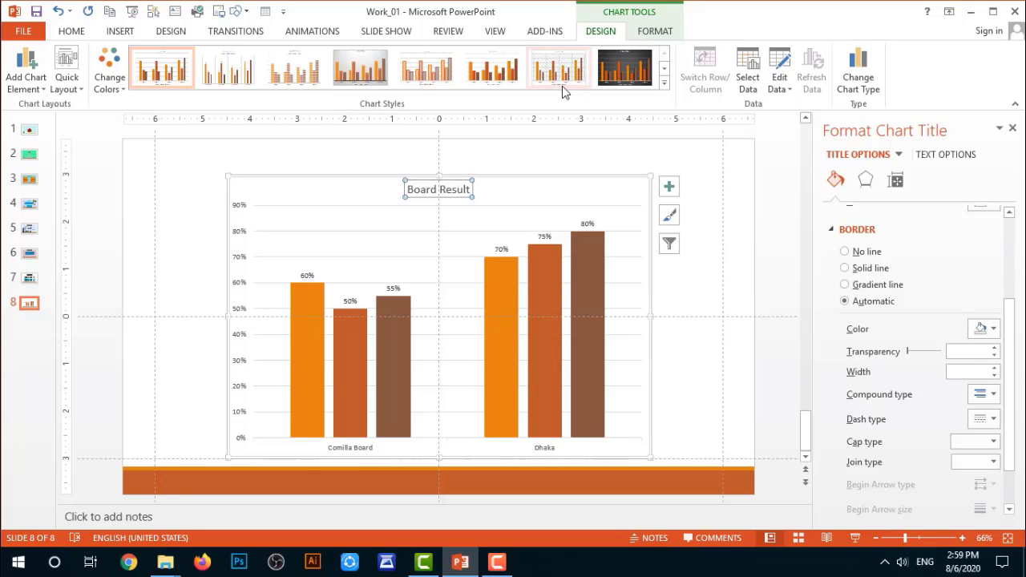
Apply chart Style 6 for a bold title and shaded columns.
left_click(664, 88)
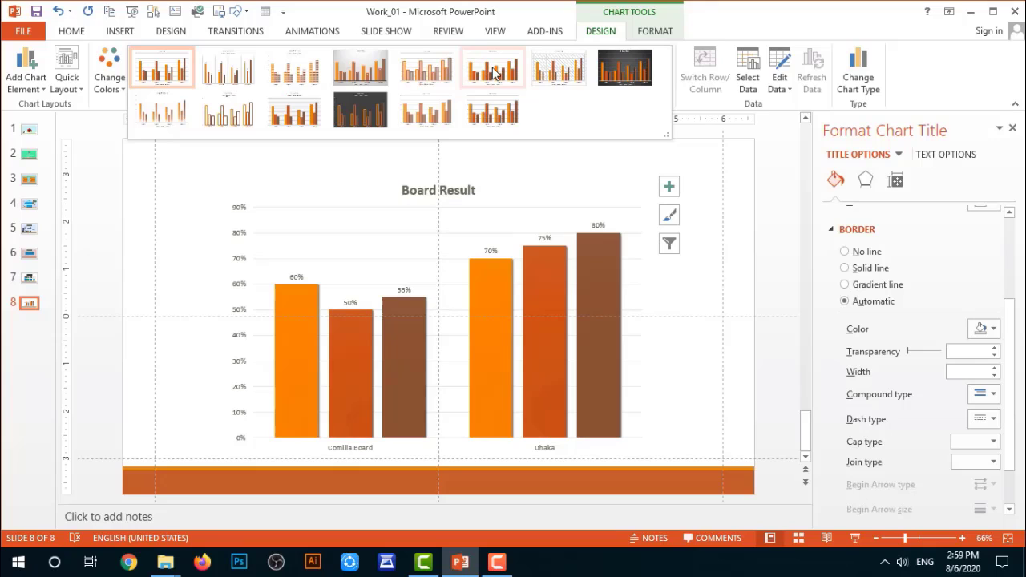
left_click(495, 74)
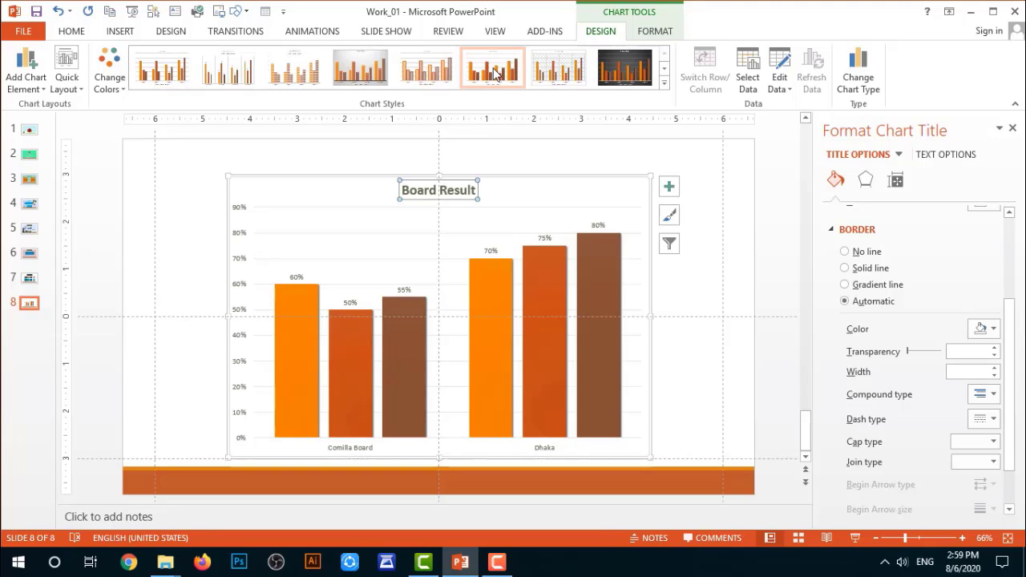
left_click(120, 84)
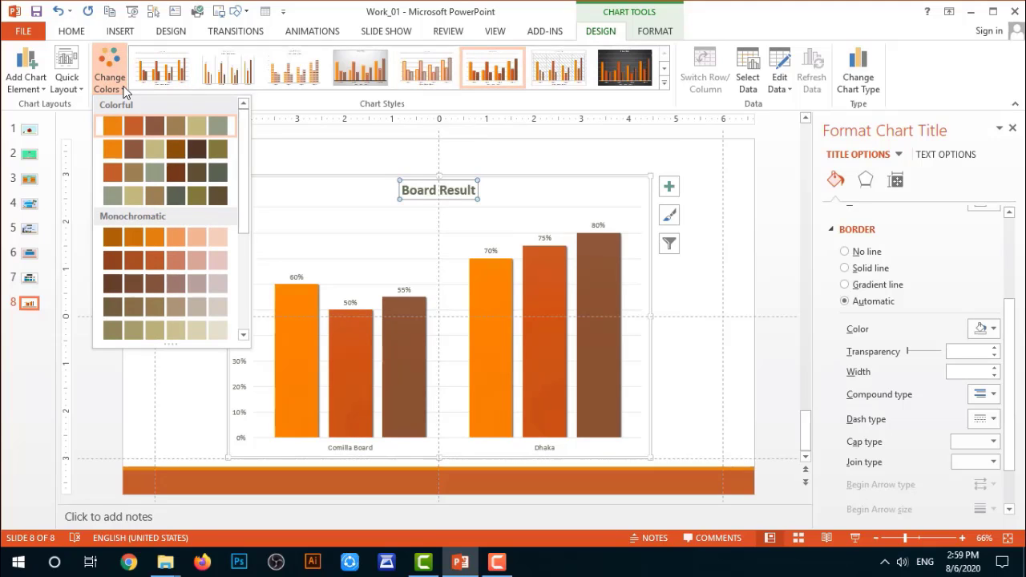
Apply the red-orange, brown and grey-green colour set and Layout 7 with axis titles.
left_click(117, 165)
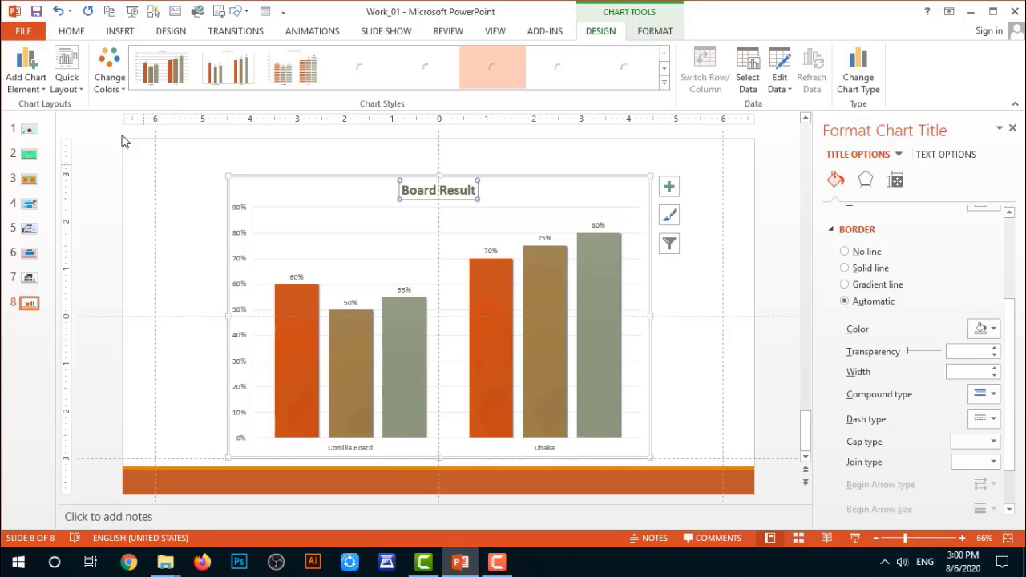
left_click(74, 89)
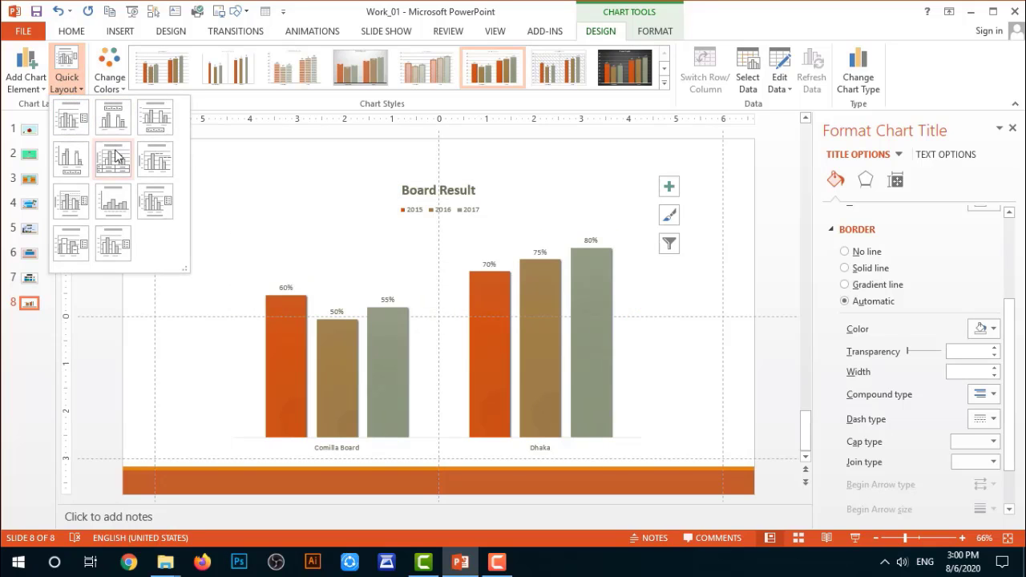
left_click(83, 204)
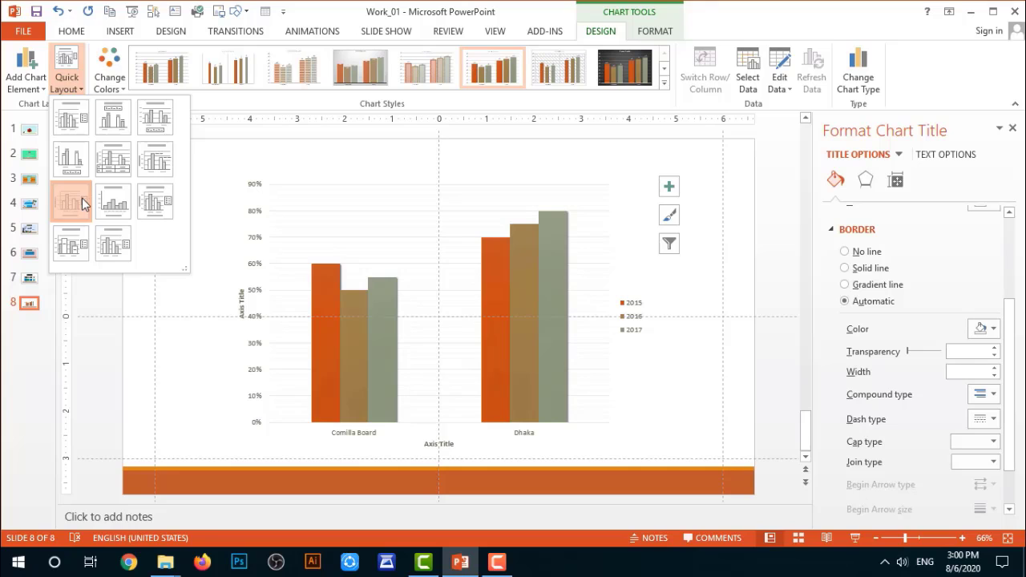
left_click(34, 95)
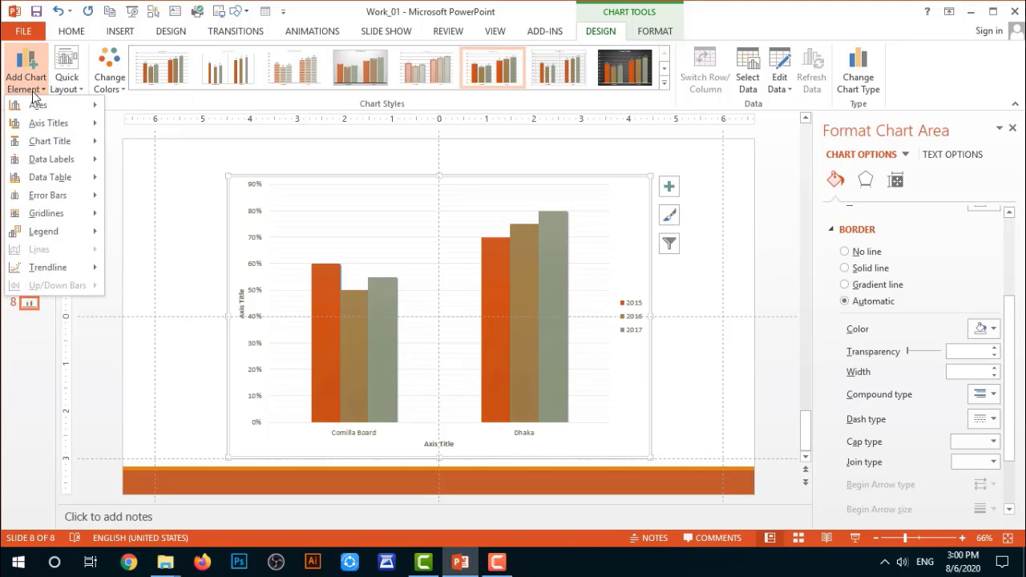
left_click(34, 95)
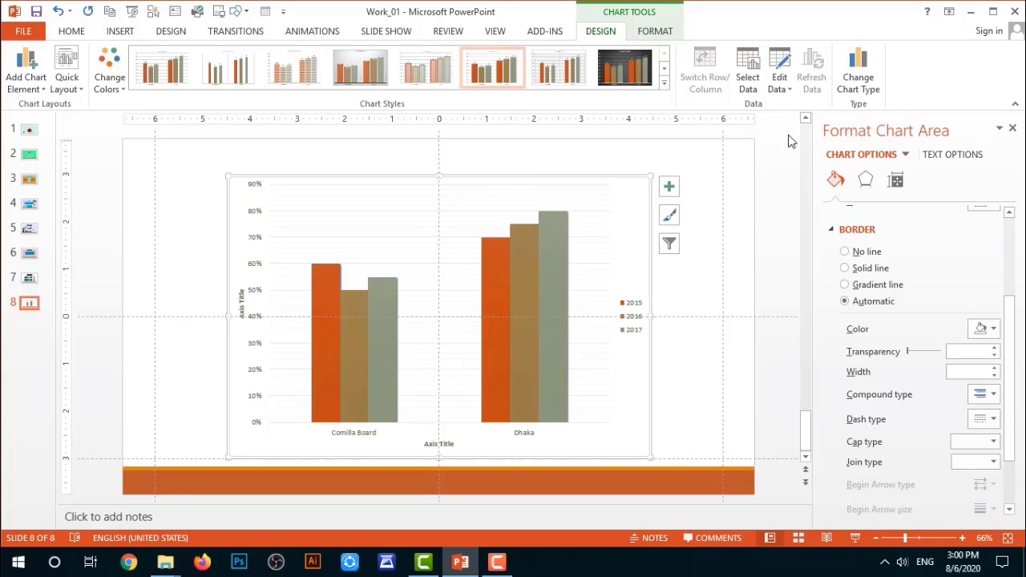
left_click(862, 76)
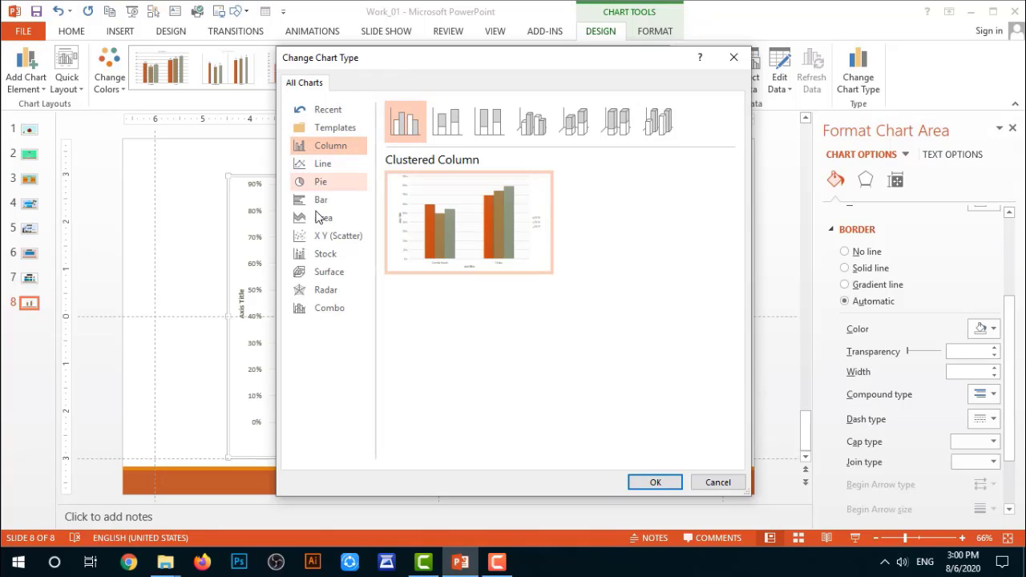
left_click(319, 166)
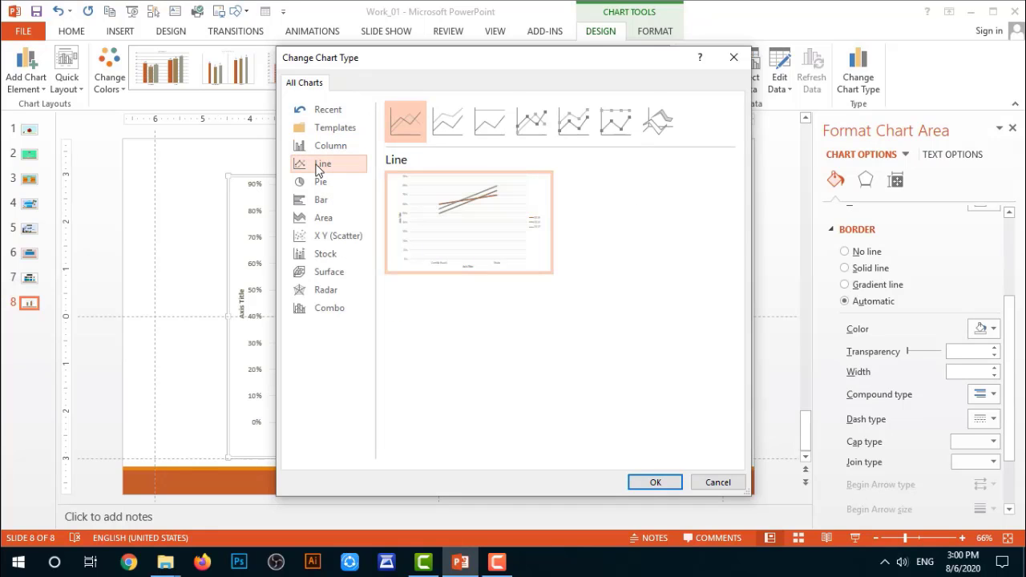
left_click(320, 184)
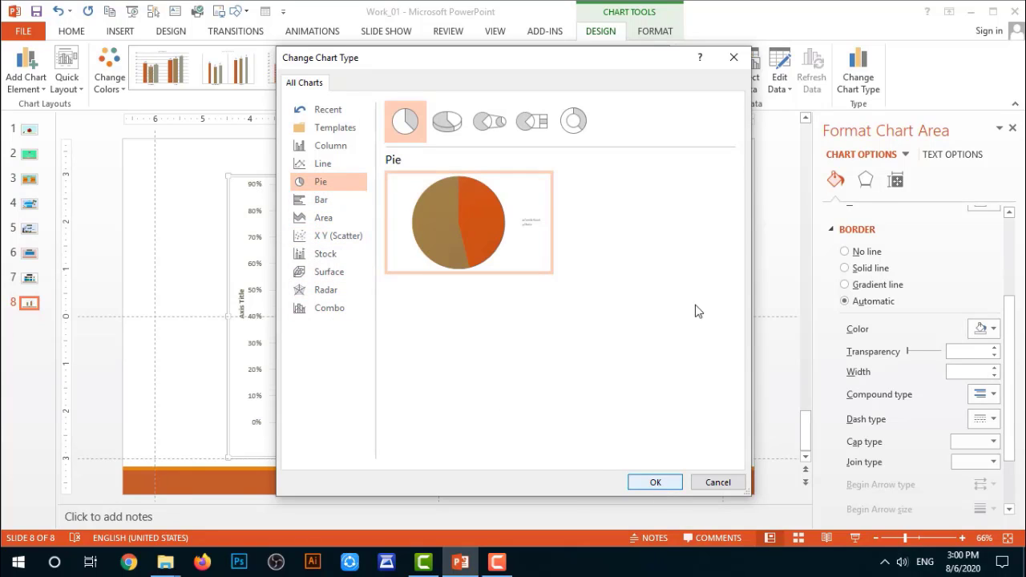
left_click(735, 59)
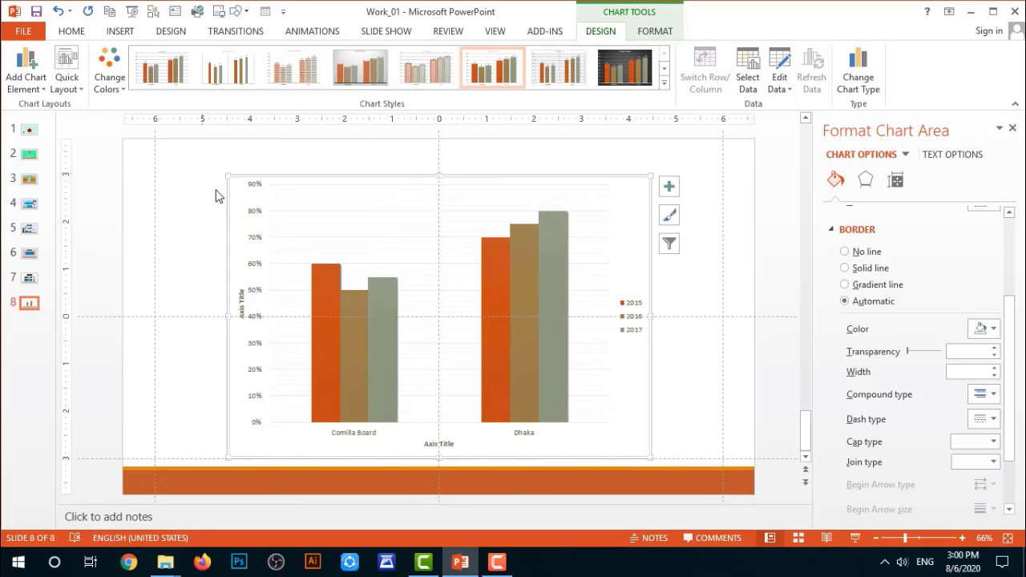
left_click(71, 31)
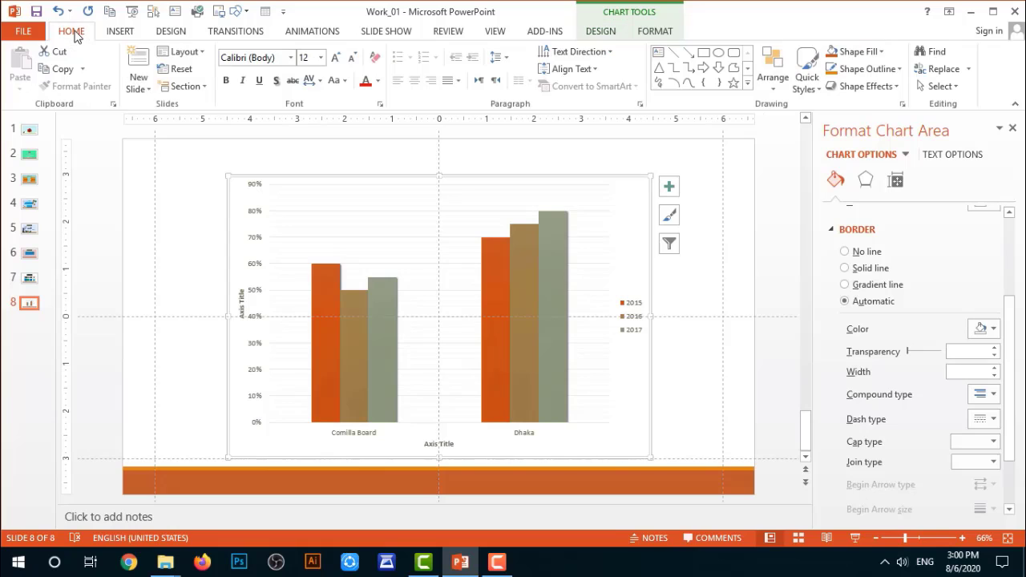
Duplicate slide 8 as a new slide 9 and select its column chart.
left_click(138, 86)
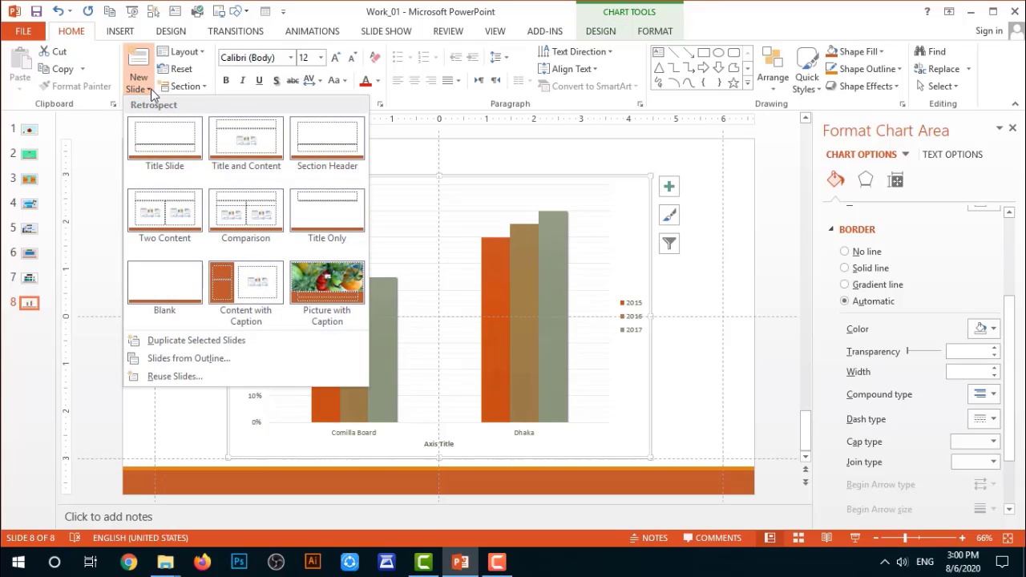
left_click(176, 343)
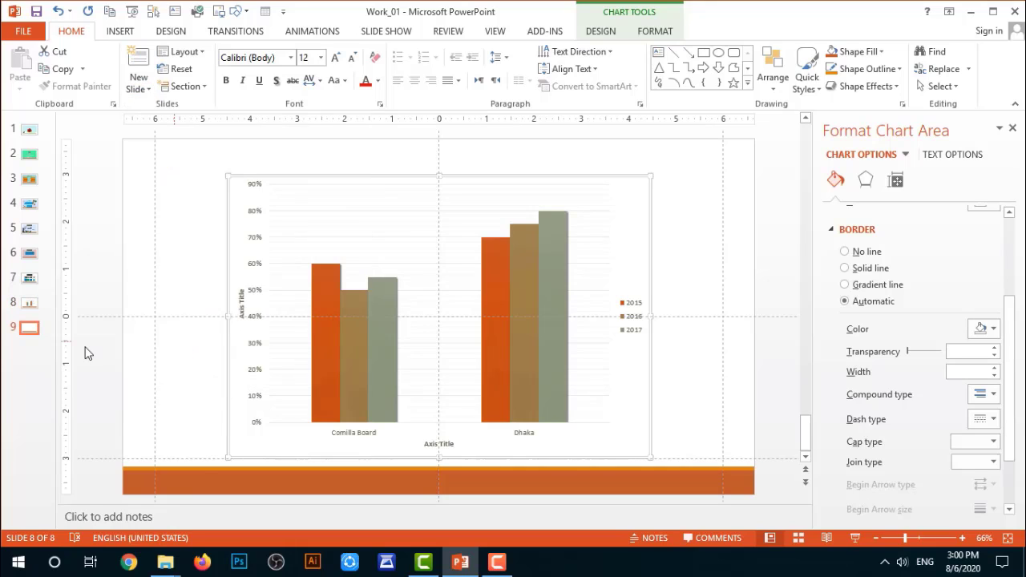
left_click(32, 323)
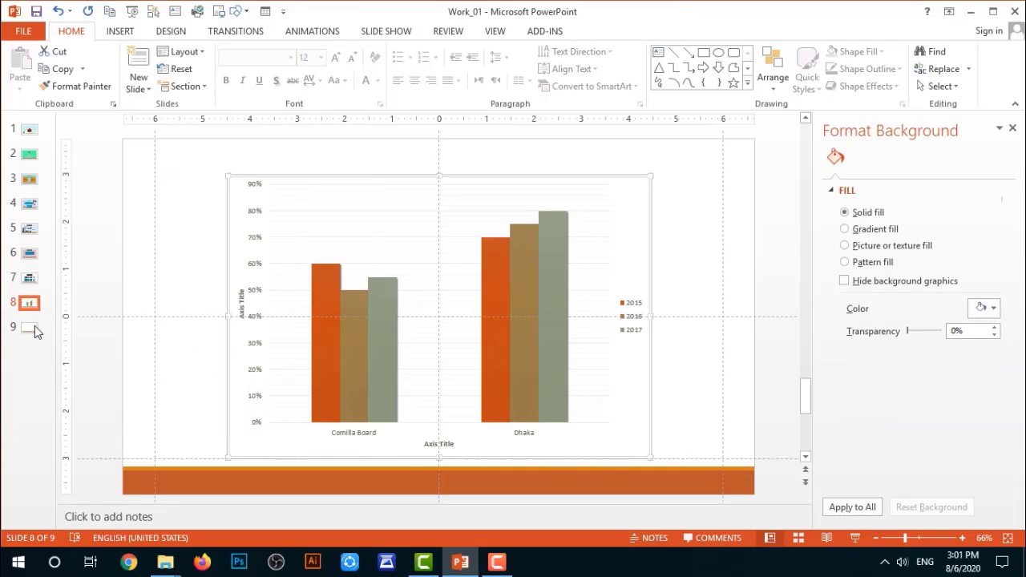
left_click(349, 339)
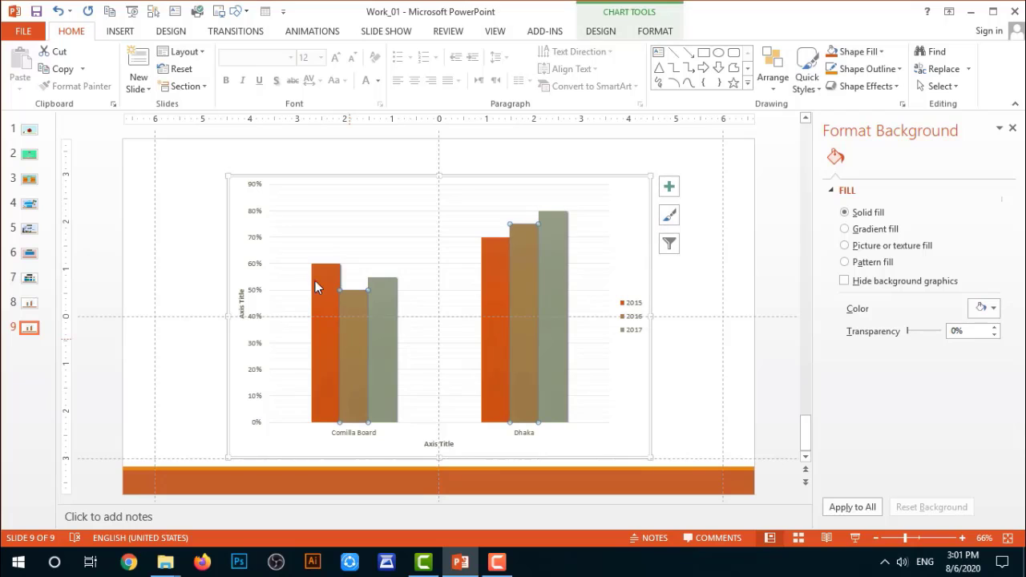
left_click(535, 249)
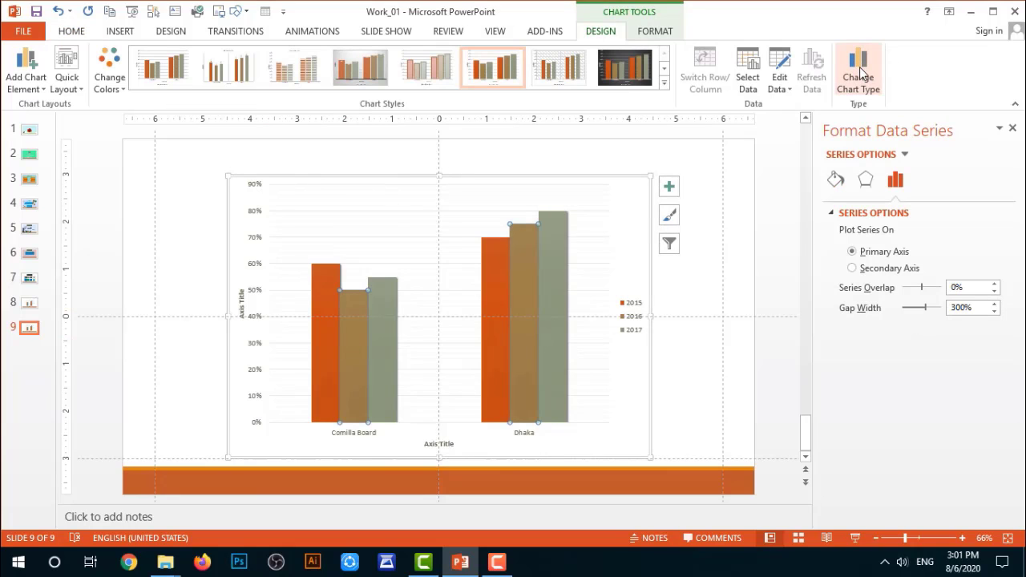
Change slide 9's chart to a Pie chart splitting Comilla Board and Dhaka, then select its legend and series.
left_click(859, 72)
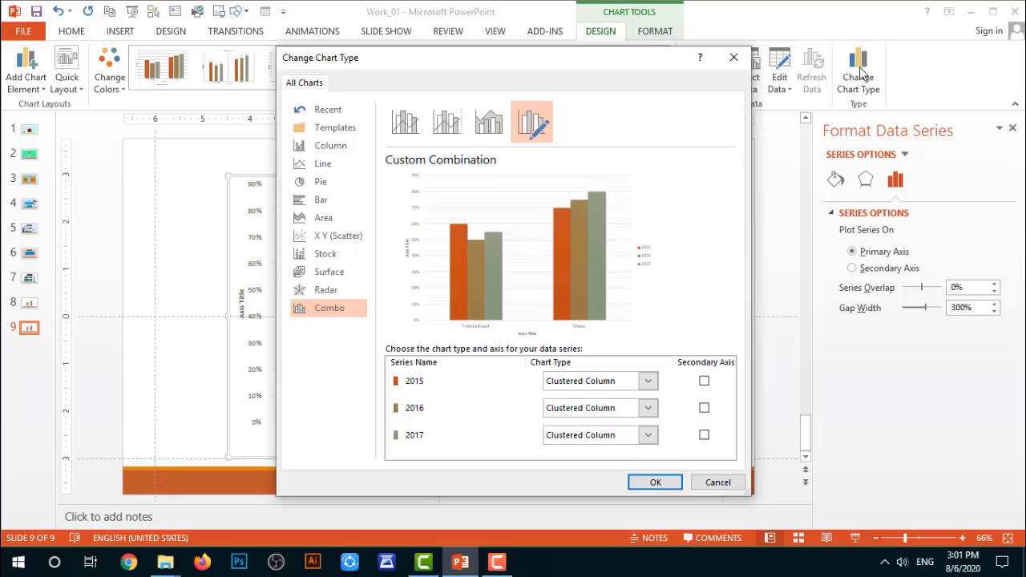
left_click(320, 182)
left_click(657, 482)
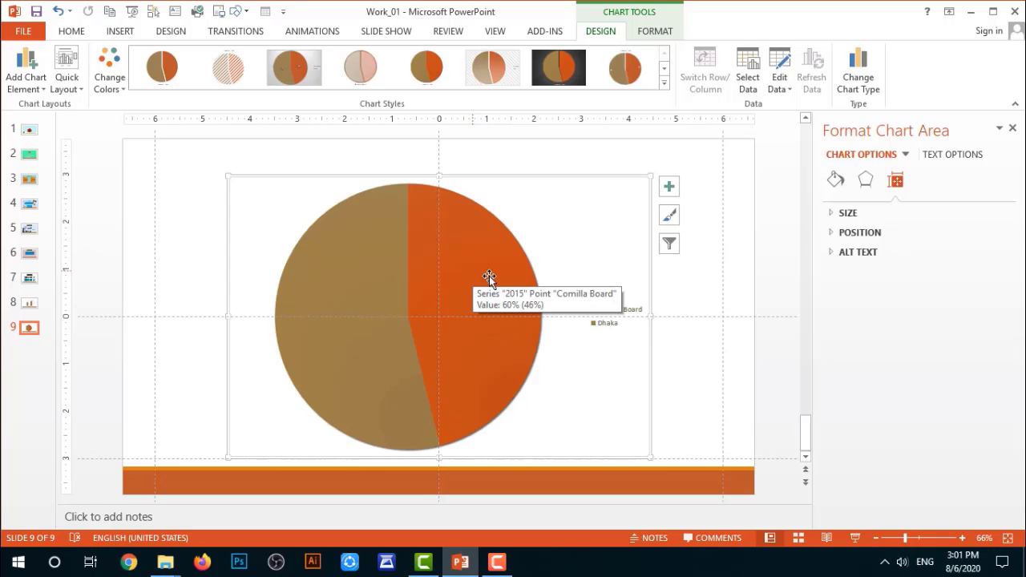
left_click(620, 317)
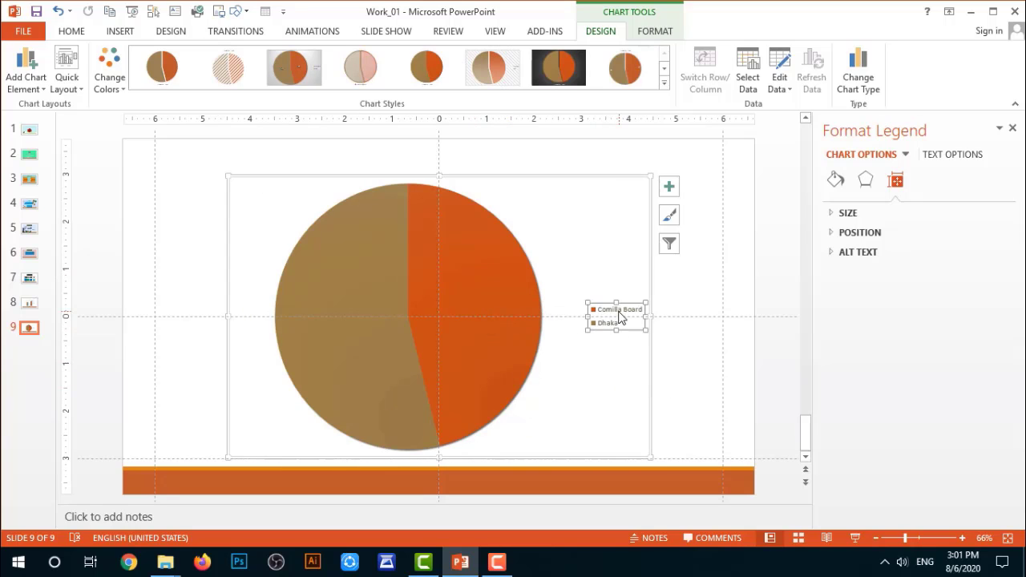
left_click(495, 294)
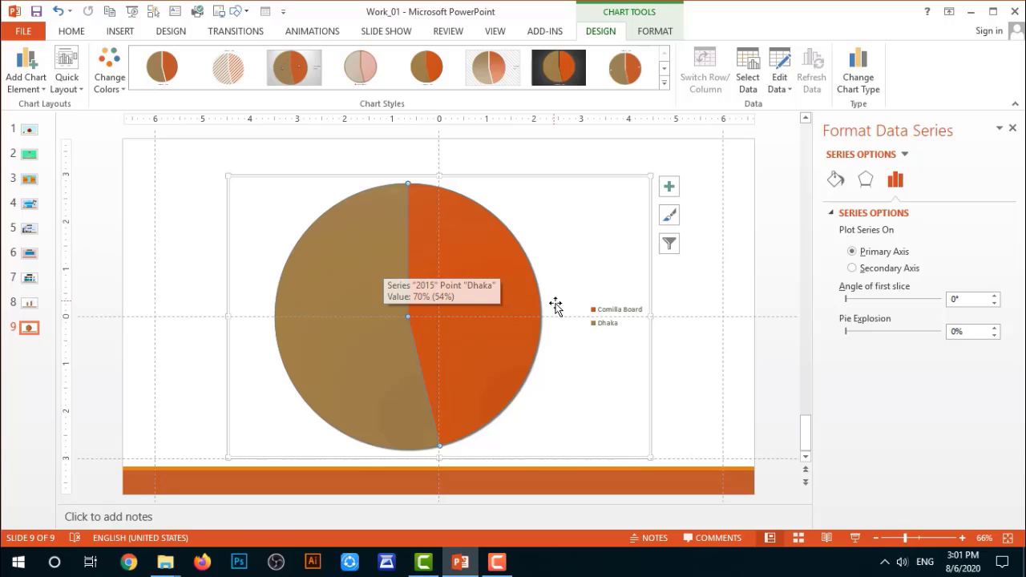
Shrink the pie slightly and apply the chart style with a top legend and percentage labels (60%, 46%, 70%, 54%).
right_click(468, 255)
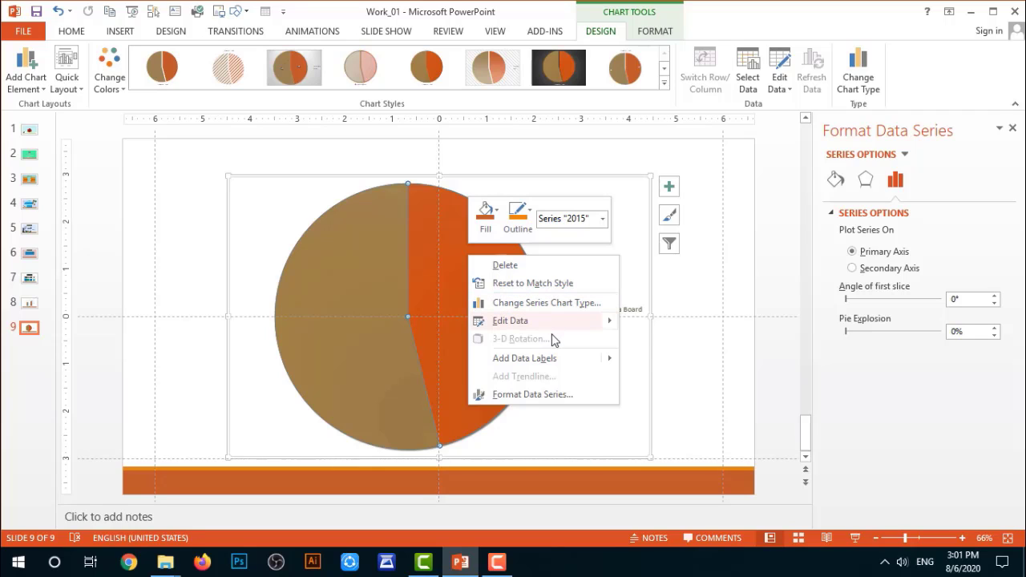
left_click(642, 361)
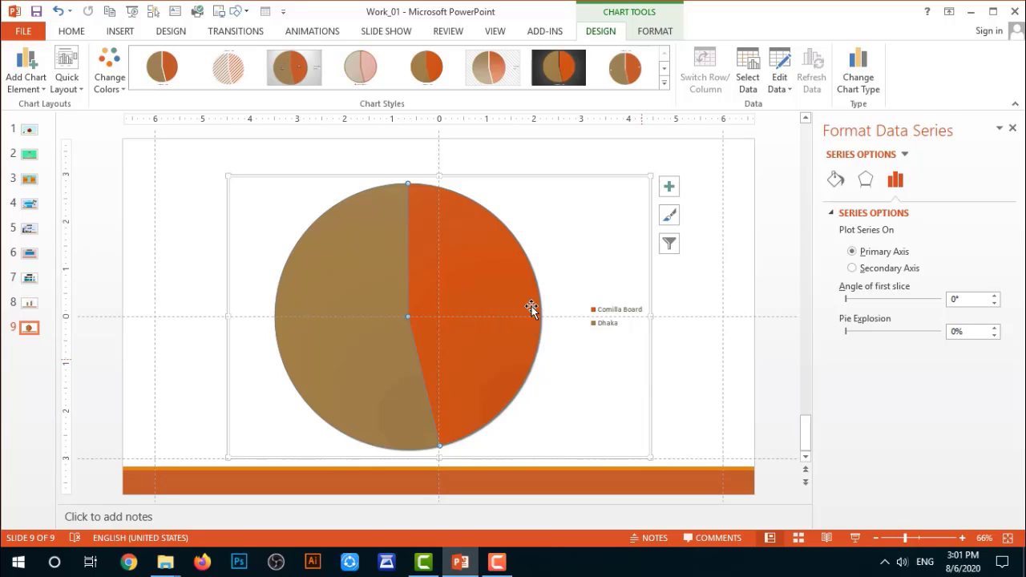
left_click_drag(532, 306, 487, 270)
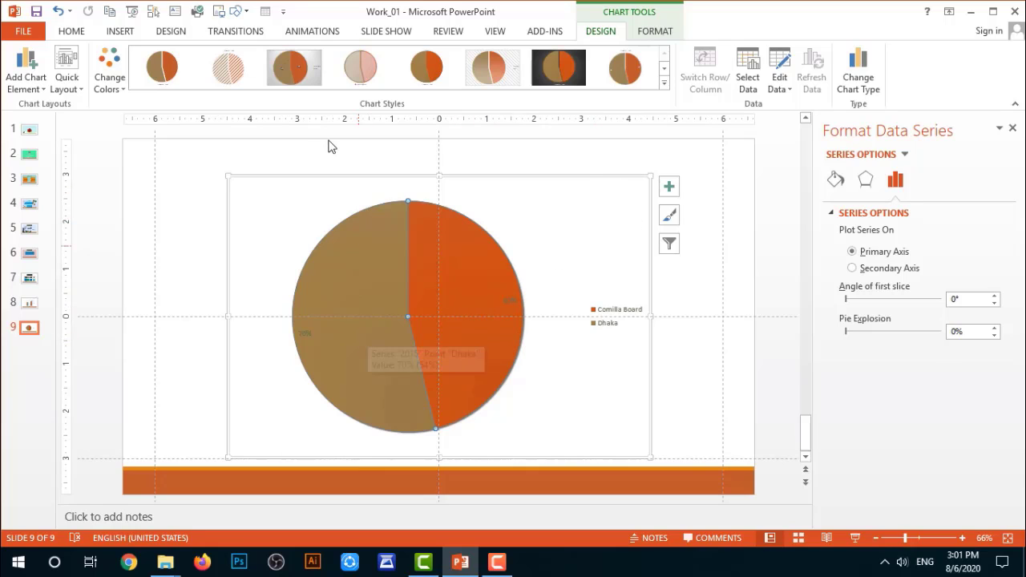
left_click(627, 84)
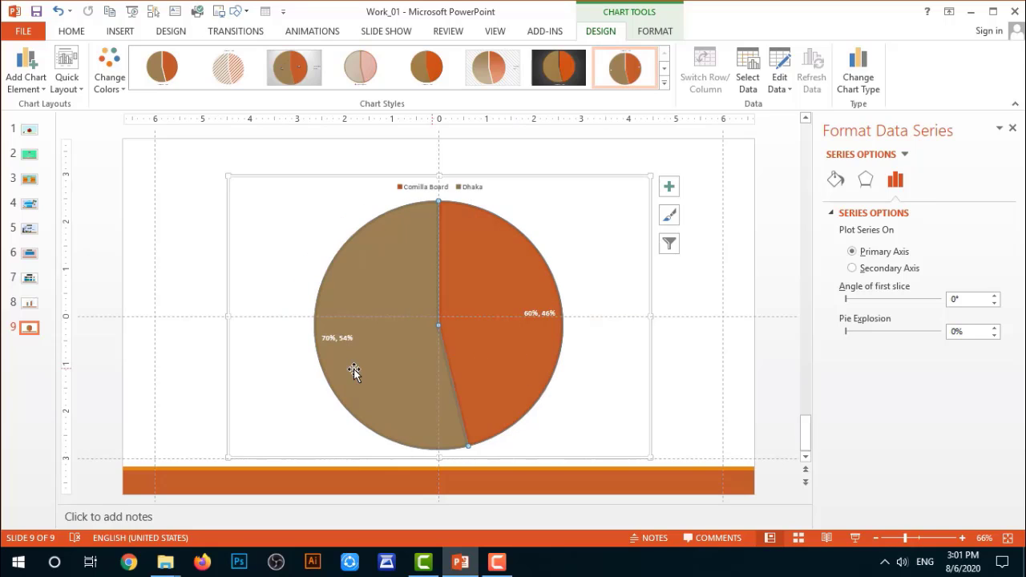
mouse_move(383, 351)
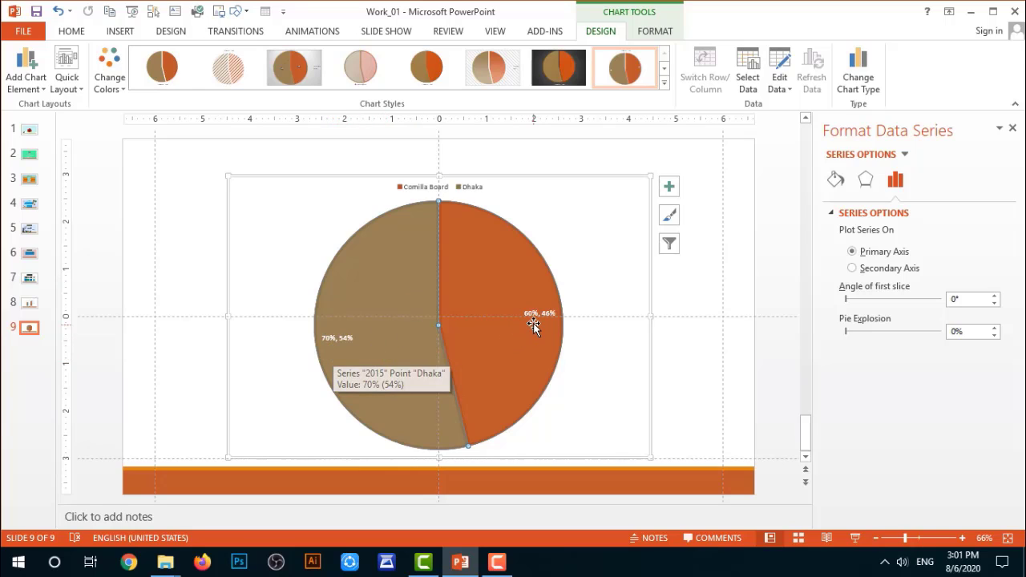
mouse_move(529, 322)
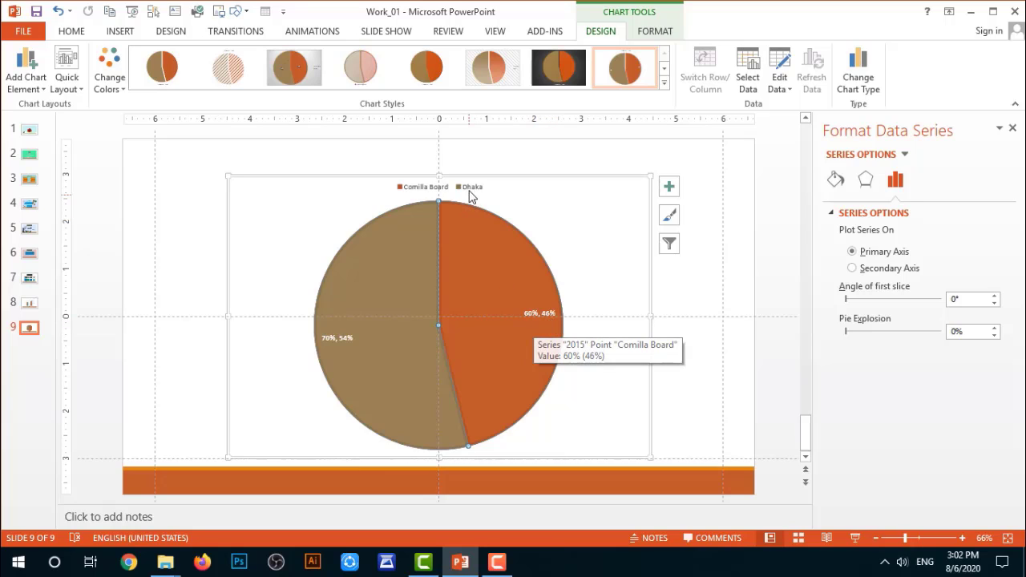
Drag the orange Comilla Board slice outward to explode it from the brown Dhaka slice.
mouse_move(345, 343)
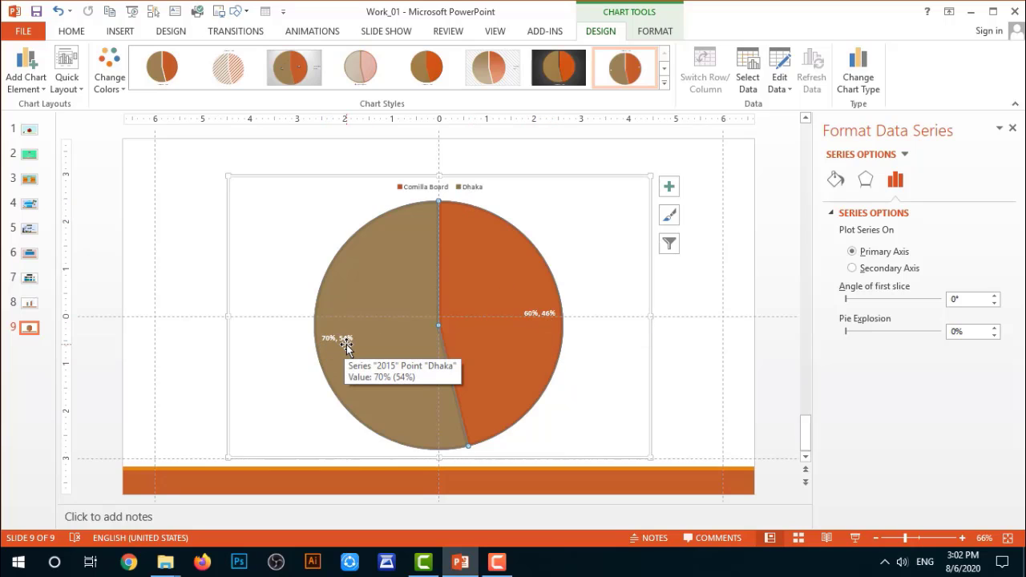
left_click(458, 326)
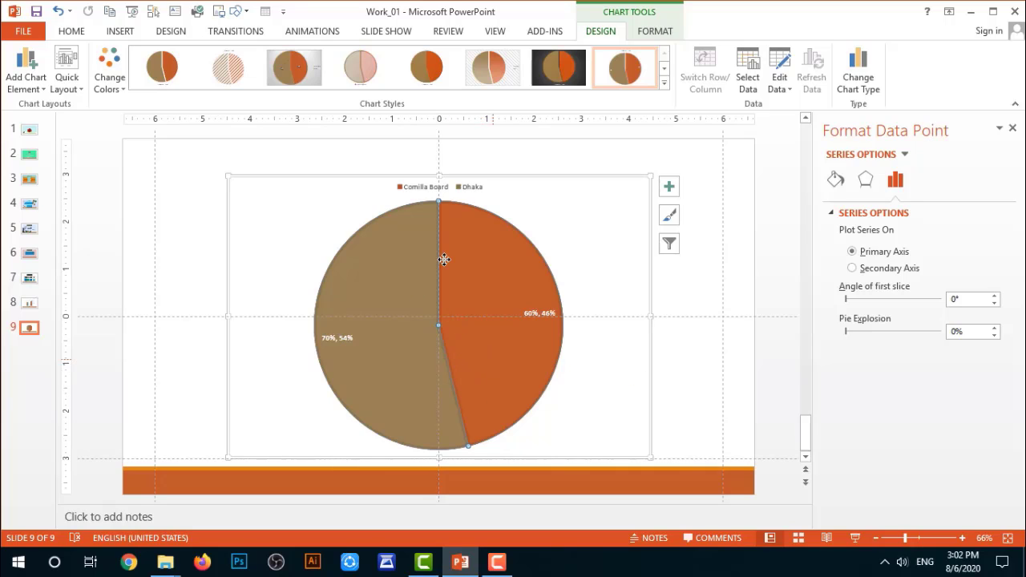
mouse_move(470, 286)
left_click_drag(492, 281, 501, 284)
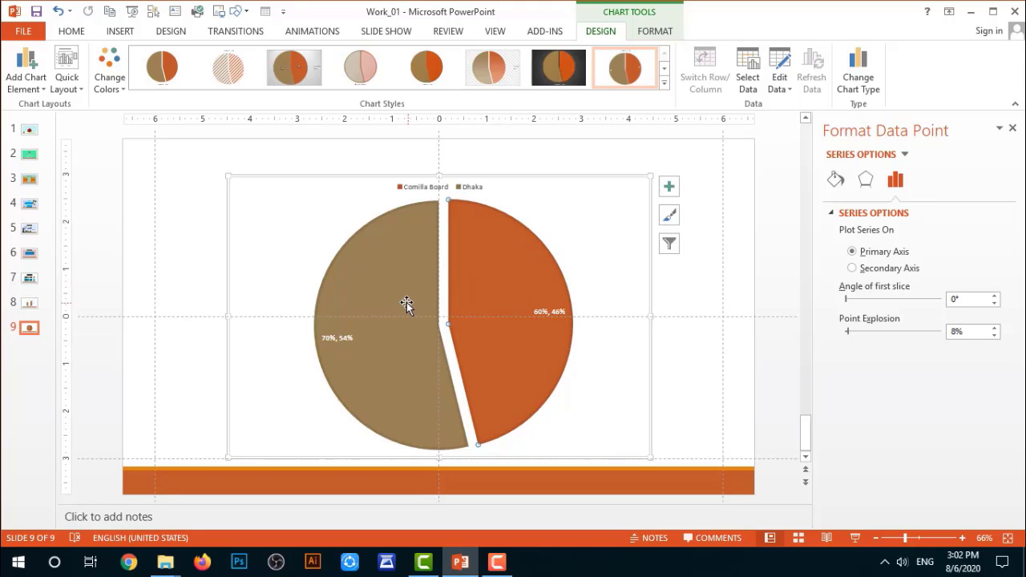
mouse_move(406, 302)
left_click(421, 282)
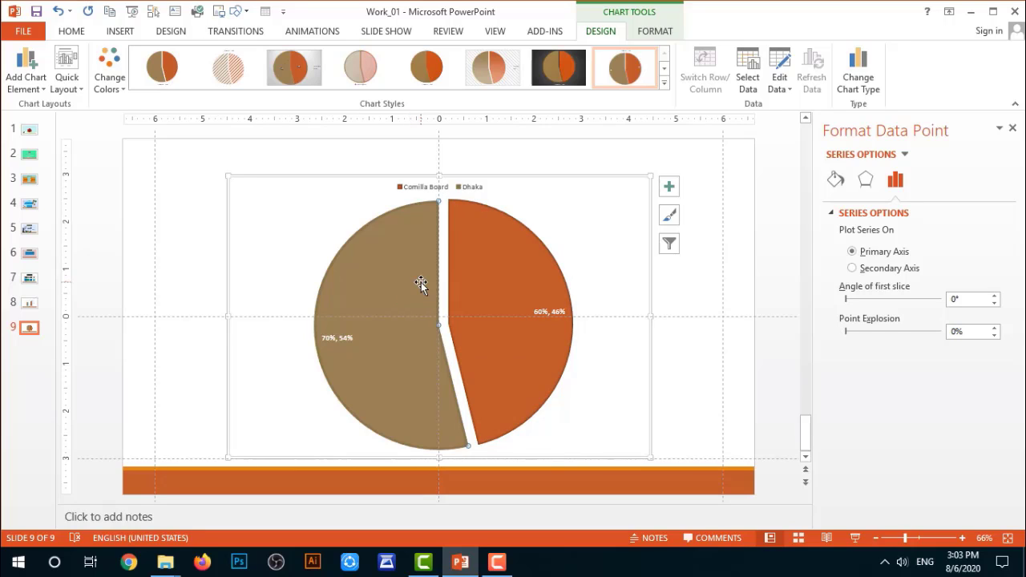